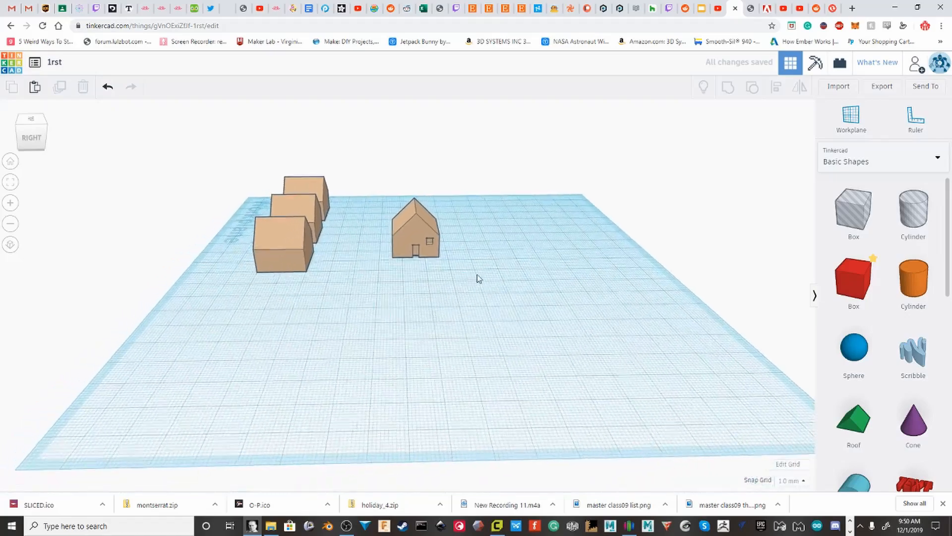
- Duplicate the house with the door and window, rotate the copy 18° about the vertical axis, and place it beside the original
{"action": "left_click", "coordinate": [474, 243]}
{"action": "left_click_drag", "start_coordinate": [475, 243], "coordinate": [497, 276]}
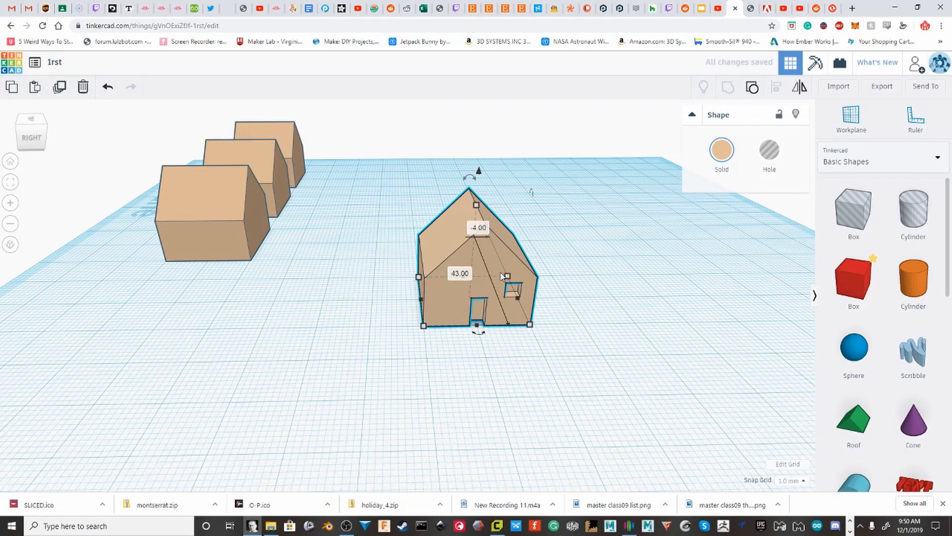
{"action": "scroll", "coordinate": [502, 277], "scroll_direction": "down", "scroll_amount": 3}
{"action": "right_click_drag", "start_coordinate": [501, 277], "coordinate": [489, 313]}
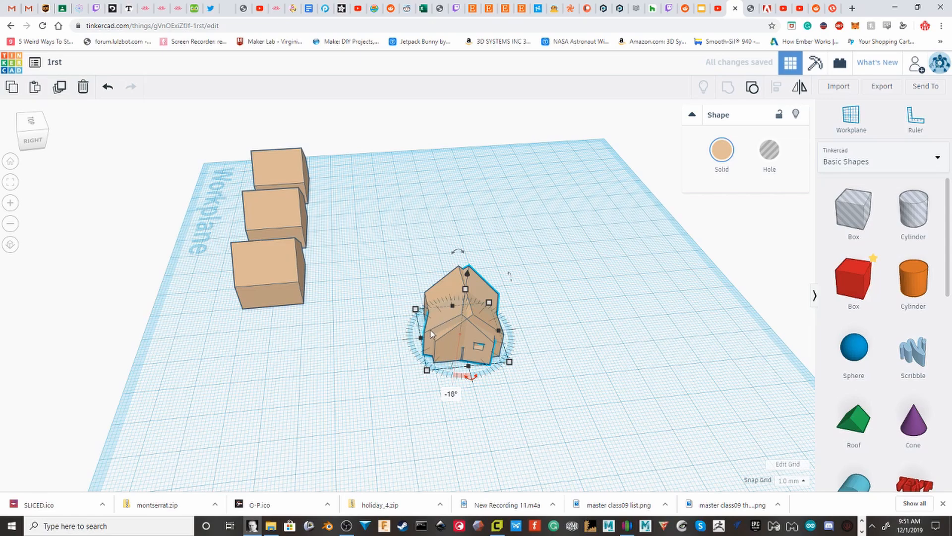
{"action": "left_click_drag", "start_coordinate": [430, 330], "coordinate": [524, 331]}
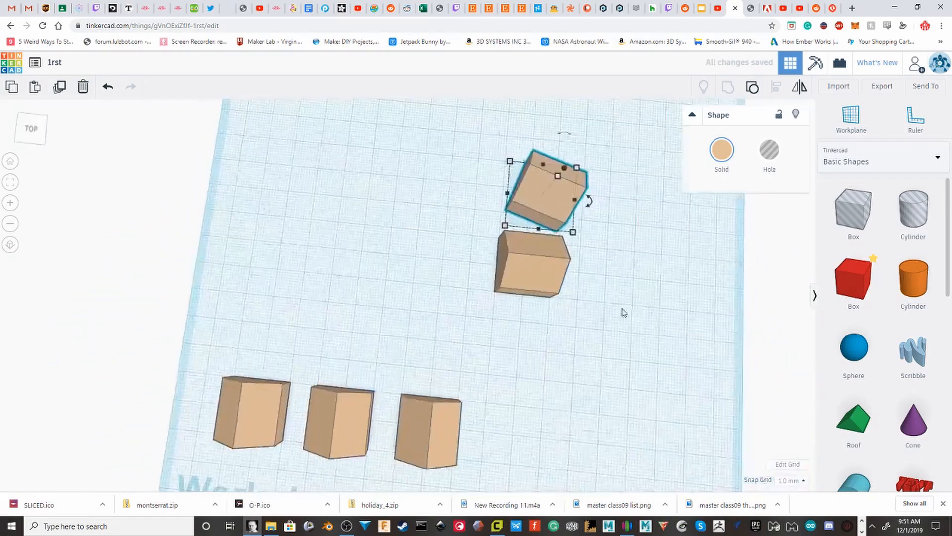
- Repeat the duplication of the rotated house until the copies form a complete circle of 20 houses
{"action": "scroll", "coordinate": [377, 310], "scroll_direction": "up", "scroll_amount": 6}
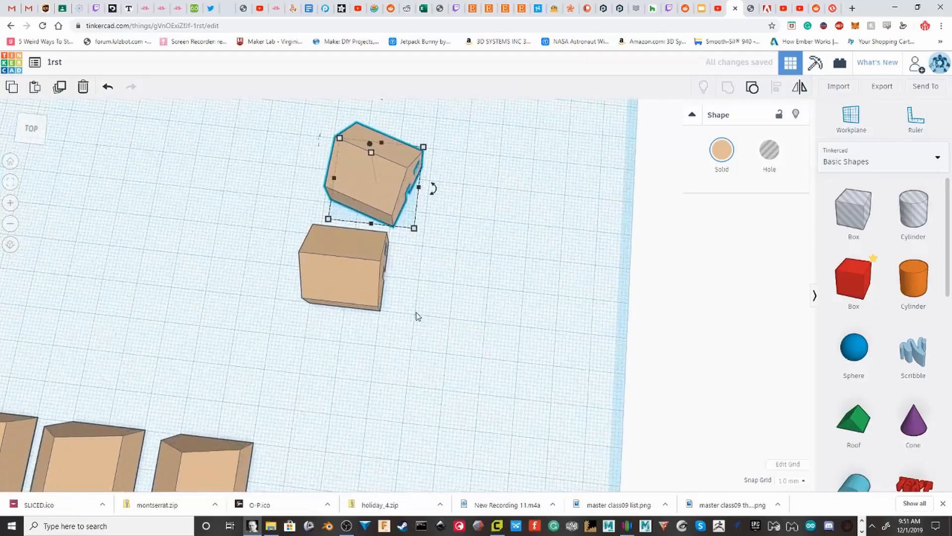
{"action": "key", "text": "ctrl+d"}
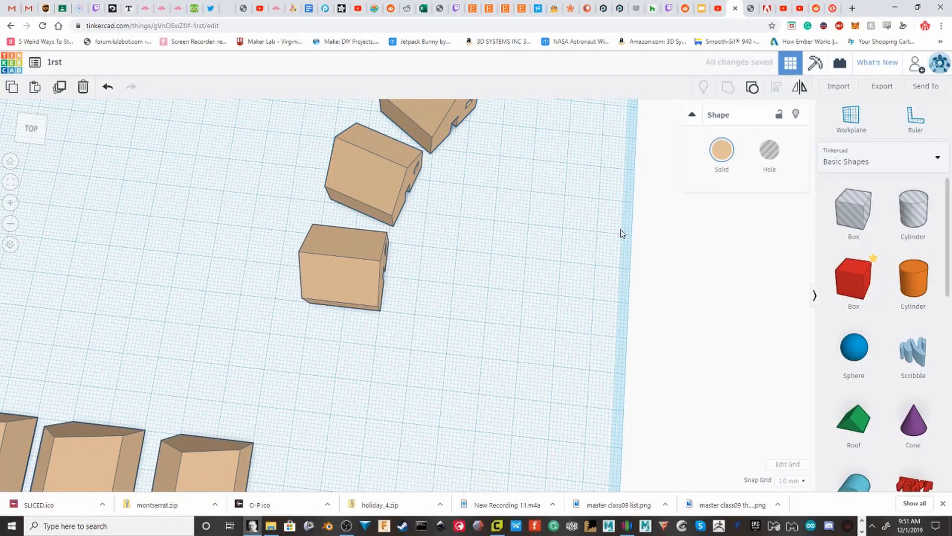
{"action": "scroll", "coordinate": [568, 266], "scroll_direction": "down", "scroll_amount": 5}
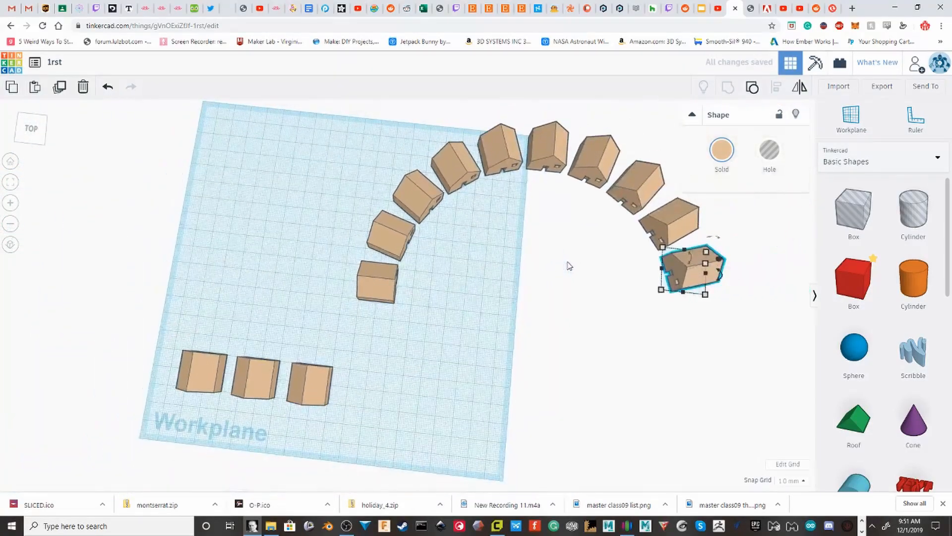
{"action": "key", "text": "ctrl+d"}
{"action": "key", "text": "ctrl+d"}
{"action": "key", "text": "ctrl+d"}
{"action": "key", "text": "ctrl+d"}
{"action": "key", "text": "ctrl+d"}
{"action": "key", "text": "ctrl+d"}
{"action": "key", "text": "ctrl+d"}
{"action": "key", "text": "ctrl+d"}
{"action": "key", "text": "ctrl+d"}
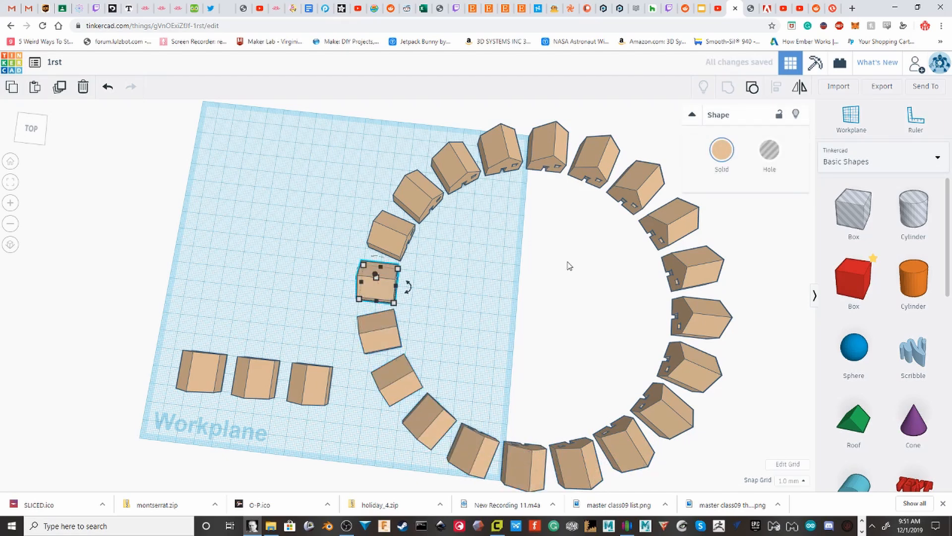
- Delete the houses of the large ring, keeping a single one on the workplane along with the row of three
{"action": "right_click_drag", "start_coordinate": [568, 266], "coordinate": [407, 319]}
{"action": "left_click", "coordinate": [407, 319]}
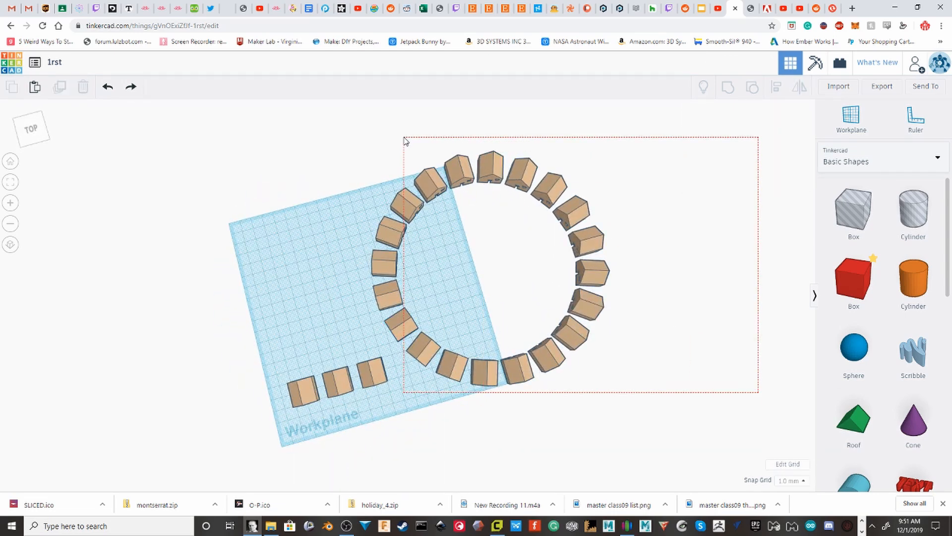
{"action": "left_click_drag", "start_coordinate": [404, 141], "coordinate": [406, 142]}
{"action": "left_click_drag", "start_coordinate": [691, 414], "coordinate": [590, 347]}
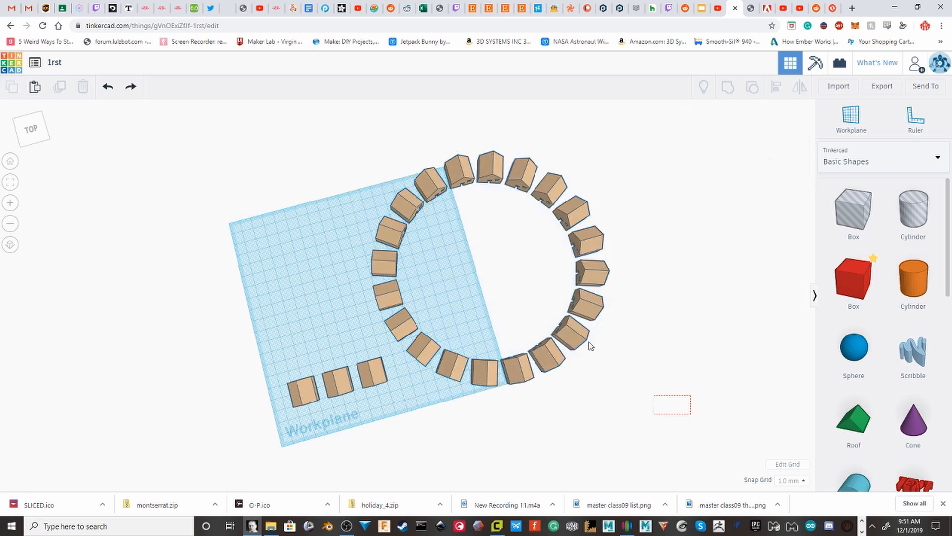
{"action": "left_click_drag", "start_coordinate": [428, 155], "coordinate": [430, 158]}
{"action": "key", "text": "Delete"}
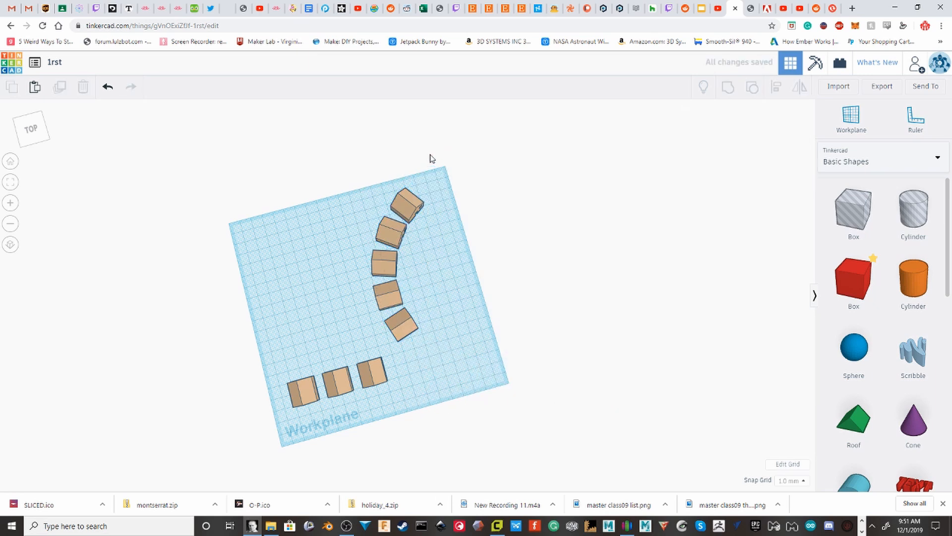
{"action": "left_click", "coordinate": [387, 257], "text": "shift"}
{"action": "left_click", "coordinate": [402, 212]}
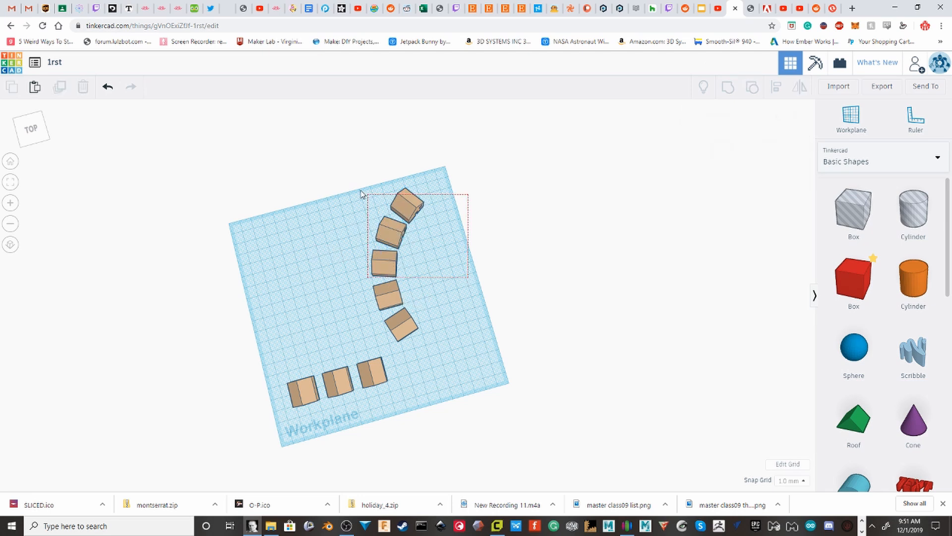
{"action": "key", "text": "Delete"}
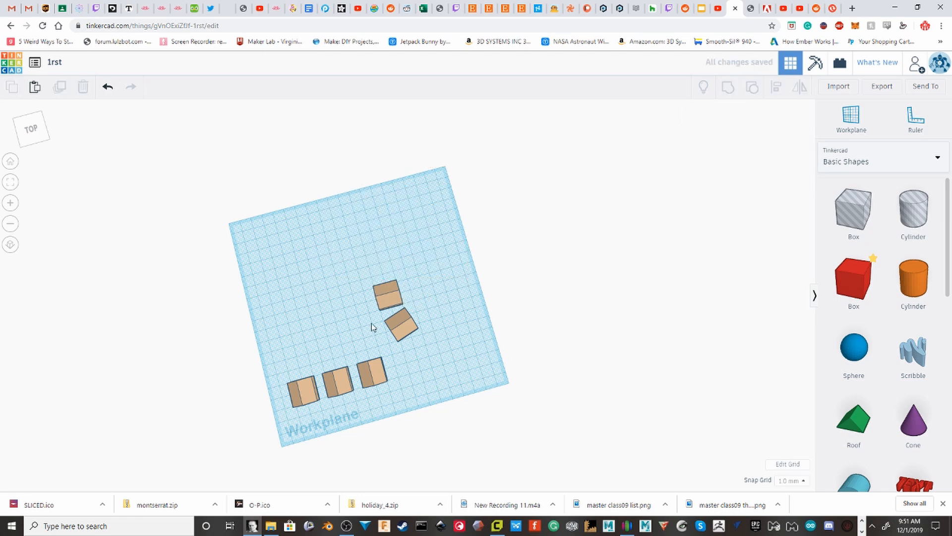
{"action": "key", "text": "Delete"}
- Copy the remaining ring house, place the copy beside it, and rotate it more sharply than before for a tighter curve
{"action": "scroll", "coordinate": [403, 322], "scroll_direction": "up", "scroll_amount": 3}
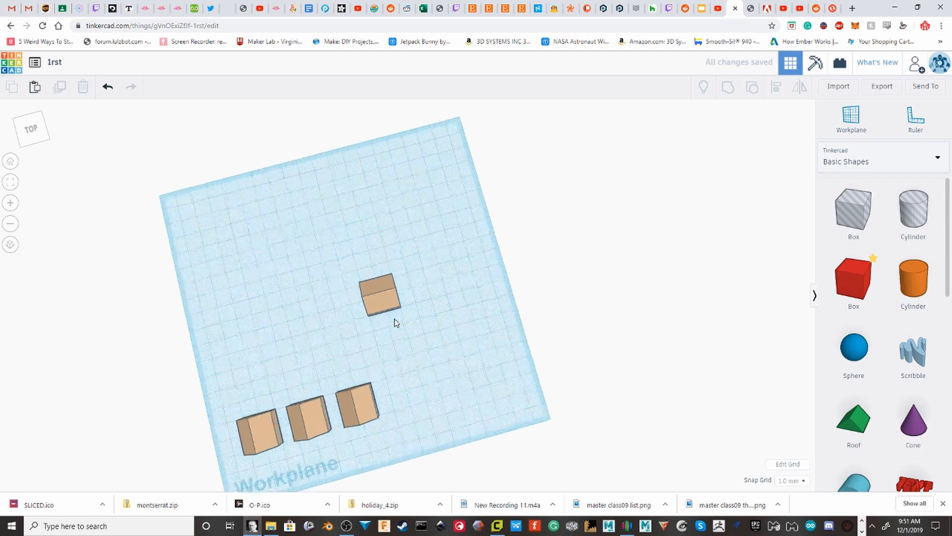
{"action": "left_click", "coordinate": [372, 284]}
{"action": "right_click_drag", "start_coordinate": [400, 296], "coordinate": [359, 313]}
{"action": "scroll", "coordinate": [382, 333], "scroll_direction": "up", "scroll_amount": 3}
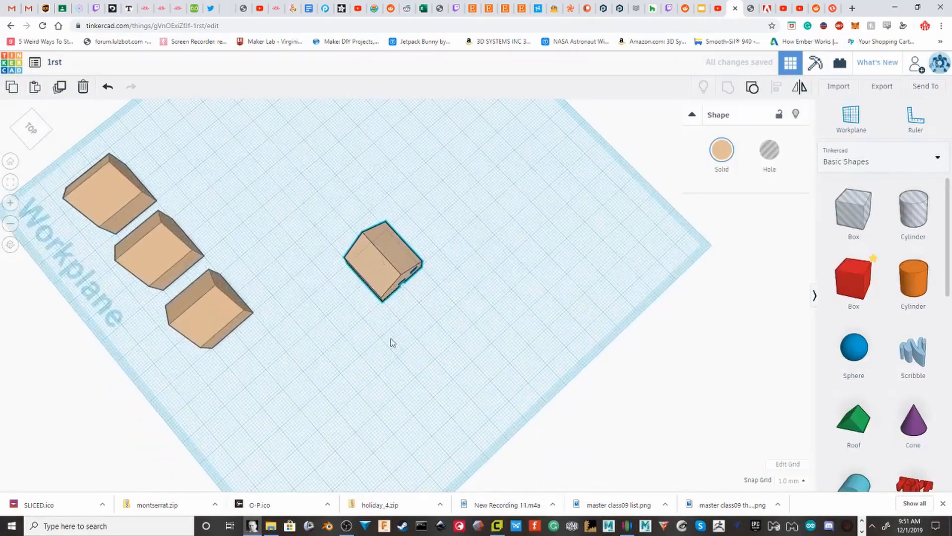
{"action": "right_click_drag", "start_coordinate": [417, 296], "coordinate": [413, 268]}
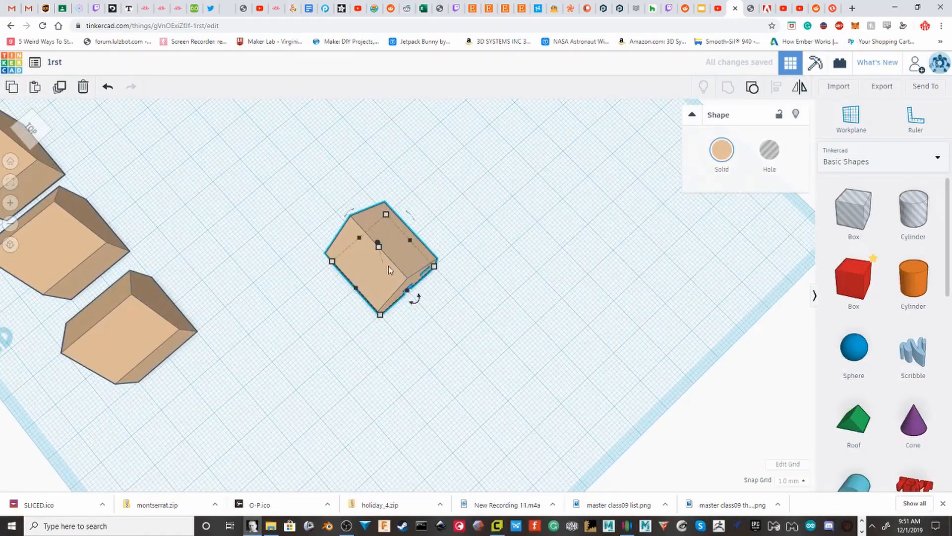
{"action": "left_click_drag", "start_coordinate": [388, 269], "coordinate": [501, 216], "text": "alt"}
{"action": "left_click_drag", "start_coordinate": [510, 255], "coordinate": [485, 274]}
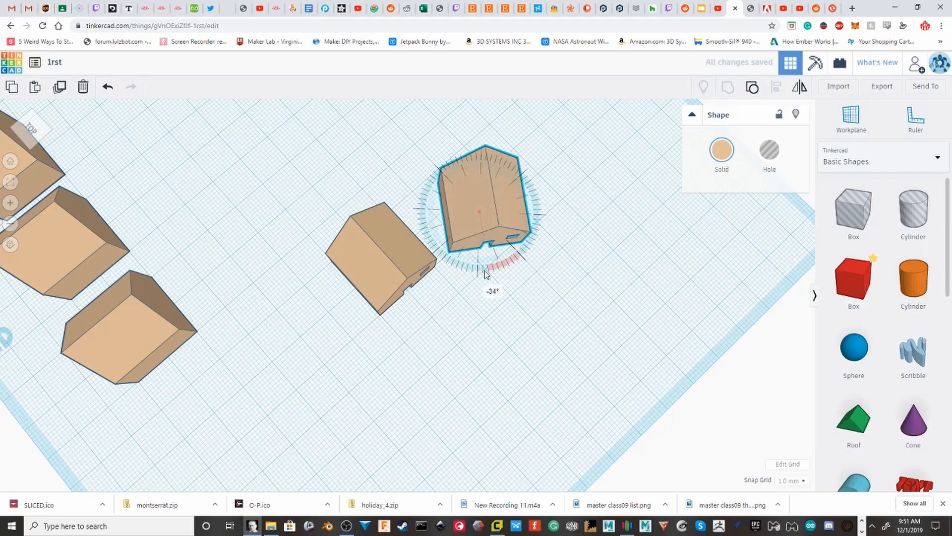
{"action": "mouse_move", "coordinate": [503, 229]}
{"action": "left_mouse_down"}
{"action": "mouse_move", "coordinate": [515, 233]}
{"action": "mouse_move", "coordinate": [508, 245]}
{"action": "left_mouse_up"}
- Repeat the house duplication with the sharper rotation to form a small closed ring of eight houses
{"action": "key", "text": "ctrl+d"}
{"action": "key", "text": "ctrl+d"}
{"action": "key", "text": "ctrl+d"}
{"action": "key", "text": "ctrl+d"}
{"action": "key", "text": "ctrl+d"}
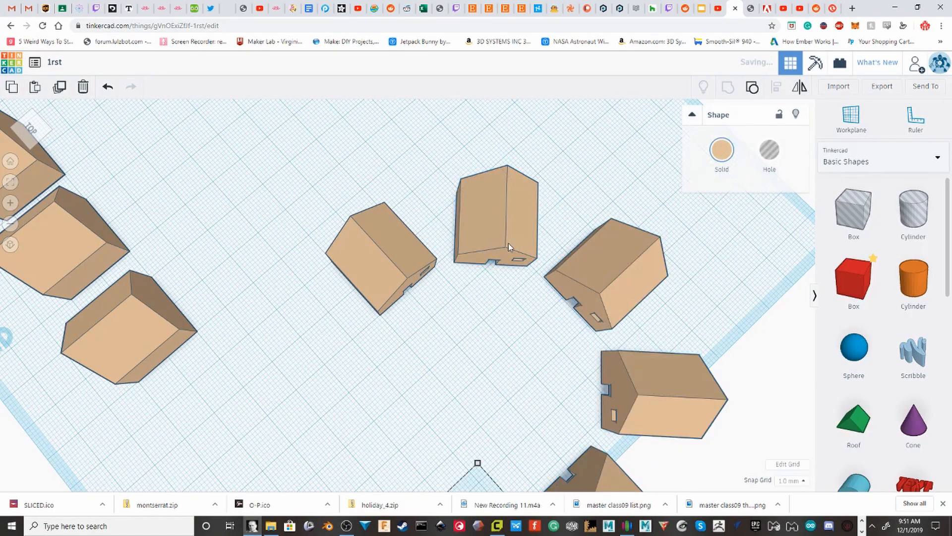
- Delete the whole ring of eight houses, keeping the row of three
{"action": "scroll", "coordinate": [508, 243], "scroll_direction": "down", "scroll_amount": 10}
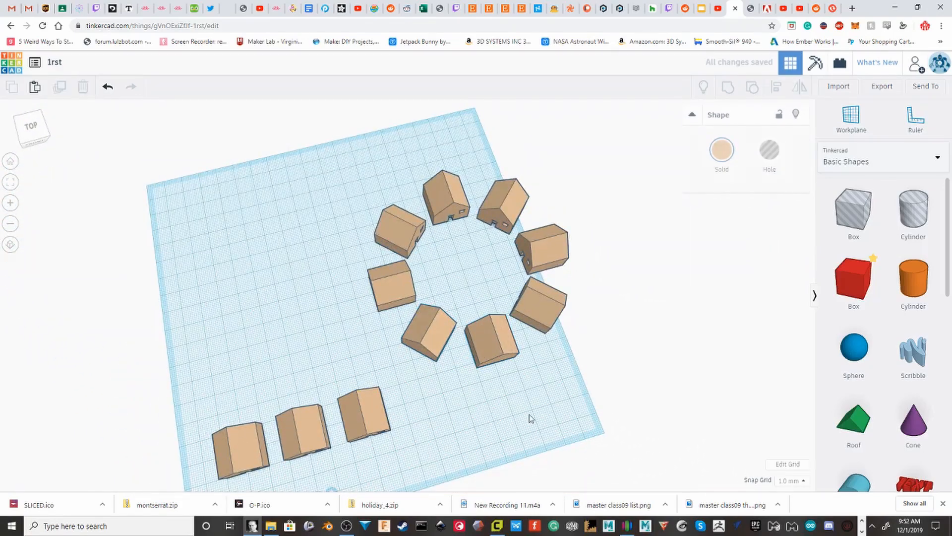
{"action": "left_click_drag", "start_coordinate": [378, 135], "coordinate": [397, 107]}
{"action": "key", "text": "Delete"}
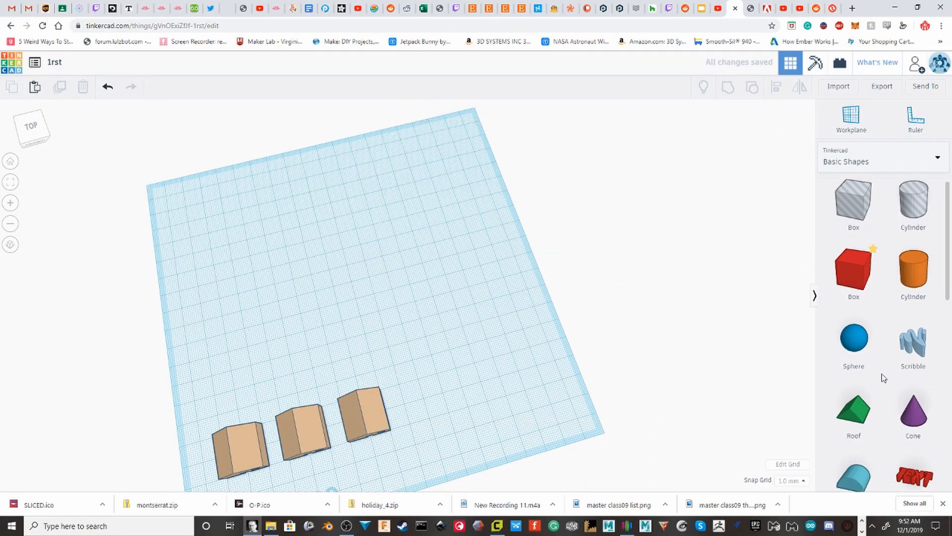
- Place a solid cylinder from the basic shapes on an empty area of the workplane
{"action": "scroll", "coordinate": [897, 329], "scroll_direction": "down", "scroll_amount": 8}
{"action": "scroll", "coordinate": [900, 331], "scroll_direction": "down", "scroll_amount": 3}
{"action": "scroll", "coordinate": [476, 258], "scroll_direction": "up", "scroll_amount": 8}
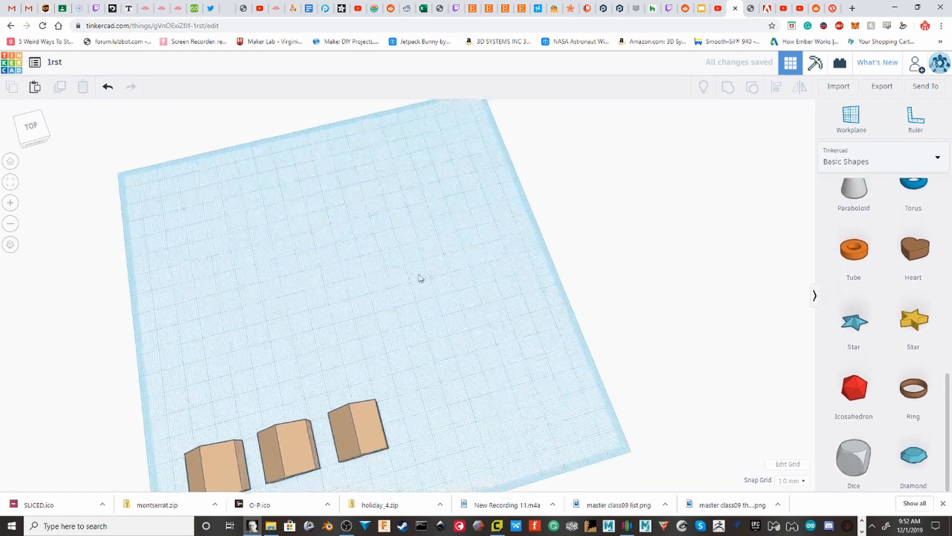
{"action": "right_click_drag", "start_coordinate": [480, 242], "coordinate": [495, 222]}
{"action": "scroll", "coordinate": [515, 228], "scroll_direction": "up", "scroll_amount": 3}
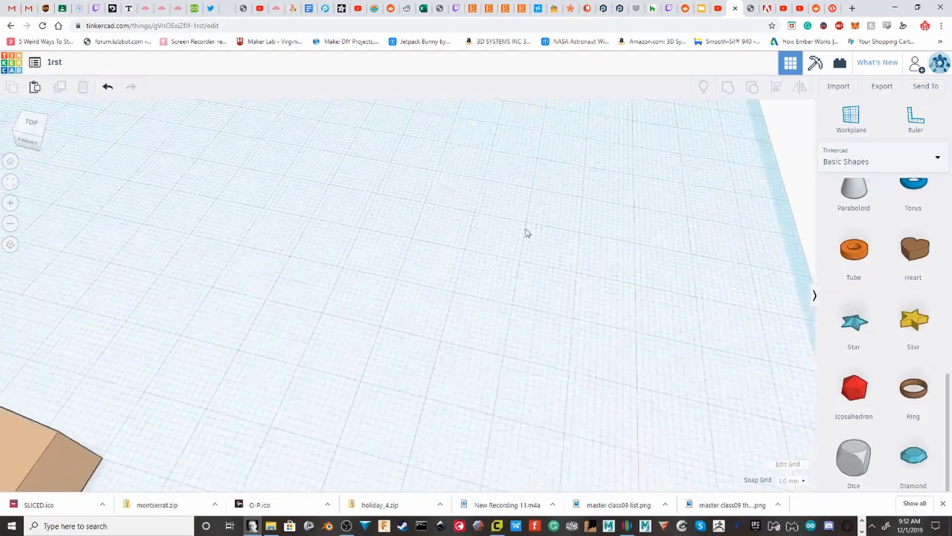
{"action": "middle_click_drag", "start_coordinate": [528, 231], "coordinate": [469, 510]}
{"action": "scroll", "coordinate": [888, 308], "scroll_direction": "up", "scroll_amount": 8}
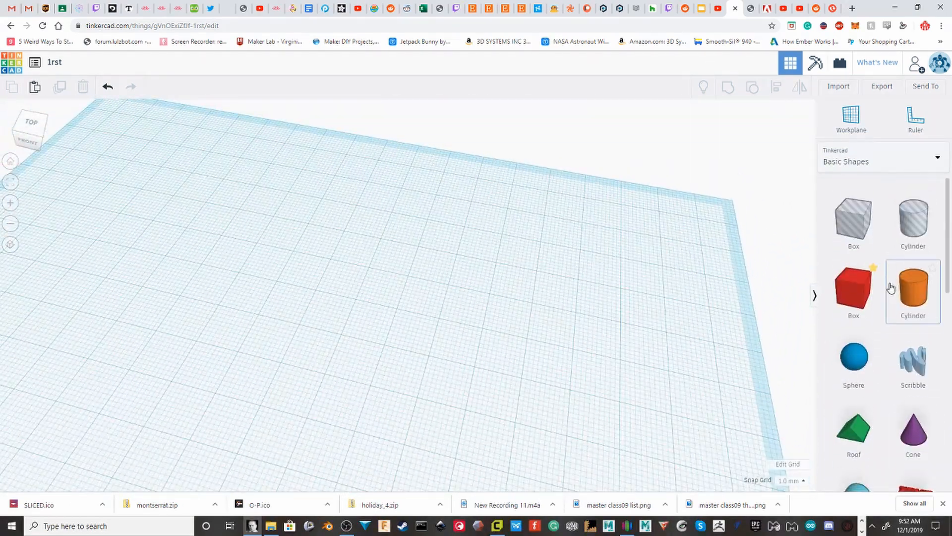
{"action": "left_click_drag", "start_coordinate": [912, 285], "coordinate": [351, 297]}
{"action": "middle_click_drag", "start_coordinate": [396, 299], "coordinate": [454, 303]}
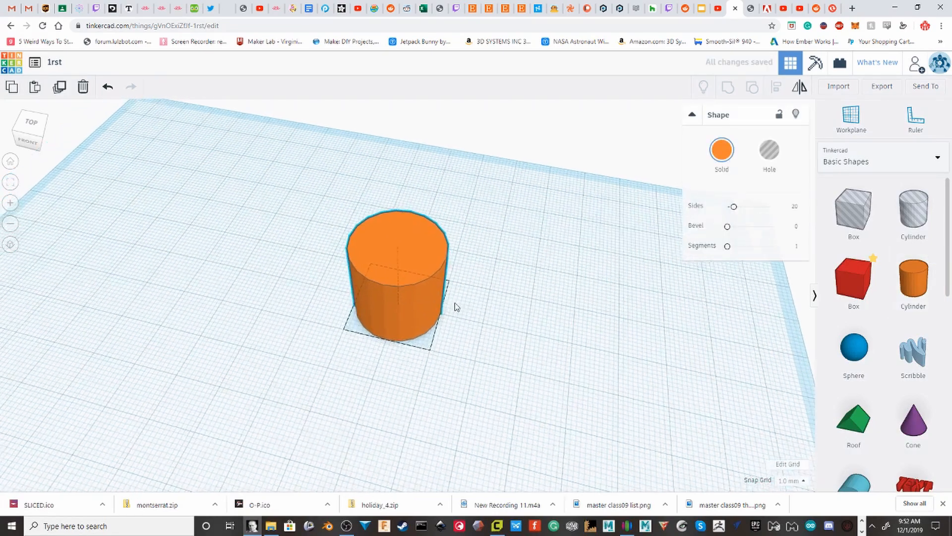
{"action": "scroll", "coordinate": [454, 302], "scroll_direction": "up", "scroll_amount": 3}
- Set the cylinder's sides to 64 to smooth its outline
{"action": "left_click", "coordinate": [5, 185]}
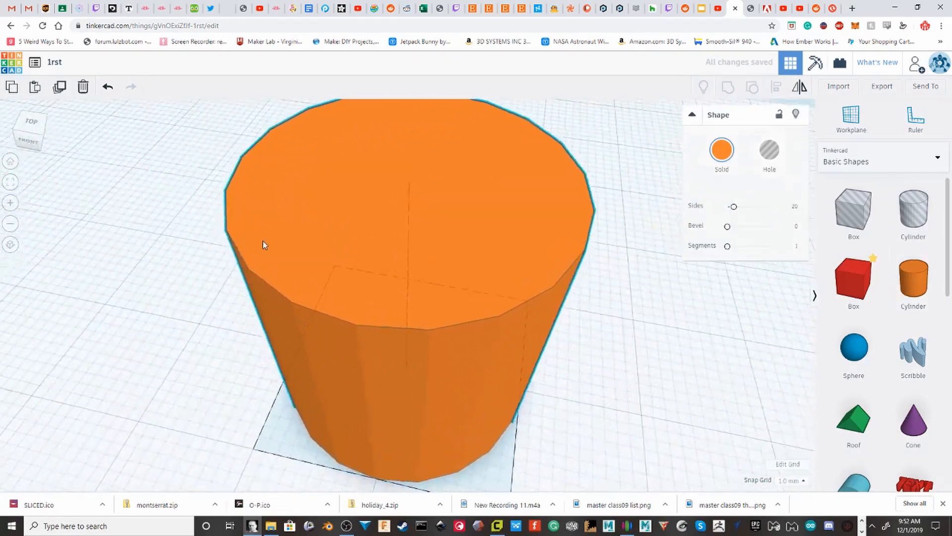
{"action": "right_click_drag", "start_coordinate": [263, 240], "coordinate": [525, 248]}
{"action": "scroll", "coordinate": [433, 292], "scroll_direction": "down", "scroll_amount": 3}
{"action": "scroll", "coordinate": [525, 247], "scroll_direction": "up", "scroll_amount": 3}
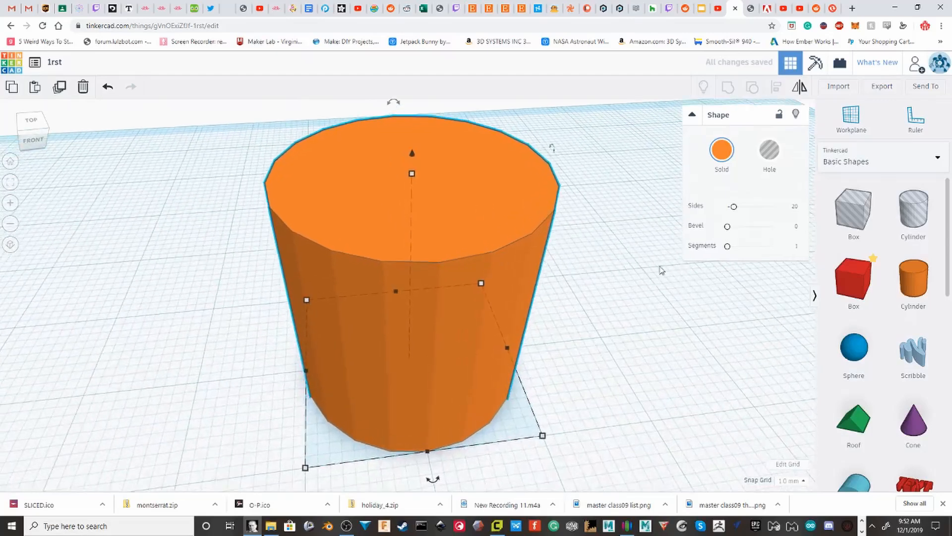
{"action": "left_click_drag", "start_coordinate": [734, 206], "coordinate": [771, 207]}
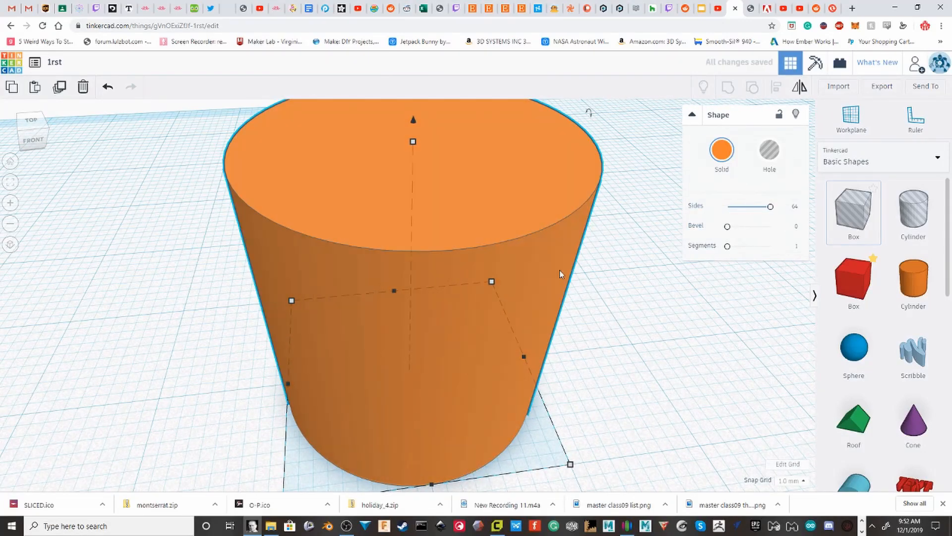
{"action": "scroll", "coordinate": [407, 278], "scroll_direction": "up", "scroll_amount": 2}
{"action": "scroll", "coordinate": [407, 278], "scroll_direction": "down", "scroll_amount": 1}
{"action": "scroll", "coordinate": [408, 281], "scroll_direction": "down", "scroll_amount": 1}
{"action": "scroll", "coordinate": [409, 281], "scroll_direction": "up", "scroll_amount": 1}
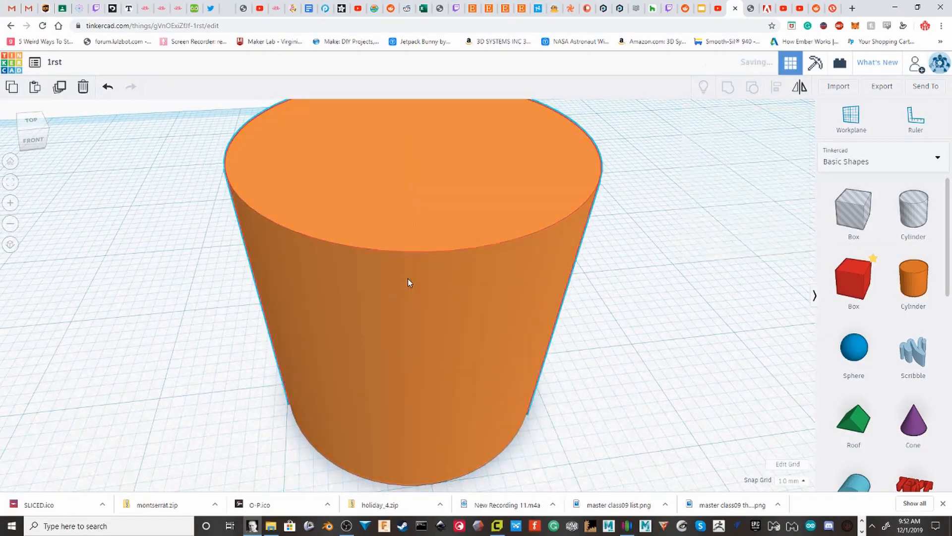
- Duplicate the cylinder in place and rotate the copy slightly about the vertical axis
{"action": "scroll", "coordinate": [409, 281], "scroll_direction": "down", "scroll_amount": 2}
{"action": "left_click_drag", "start_coordinate": [431, 454], "coordinate": [445, 486]}
{"action": "scroll", "coordinate": [424, 368], "scroll_direction": "up", "scroll_amount": 5}
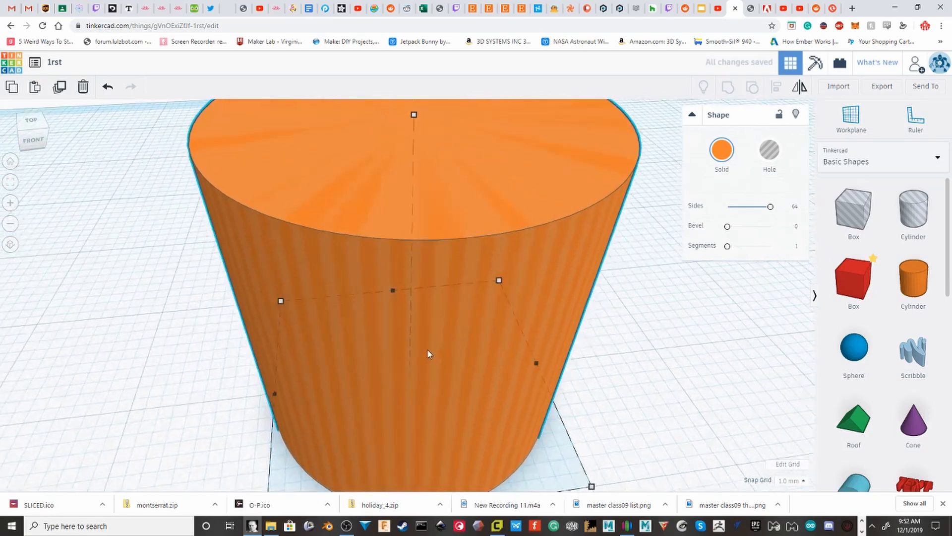
{"action": "scroll", "coordinate": [429, 351], "scroll_direction": "up", "scroll_amount": 2}
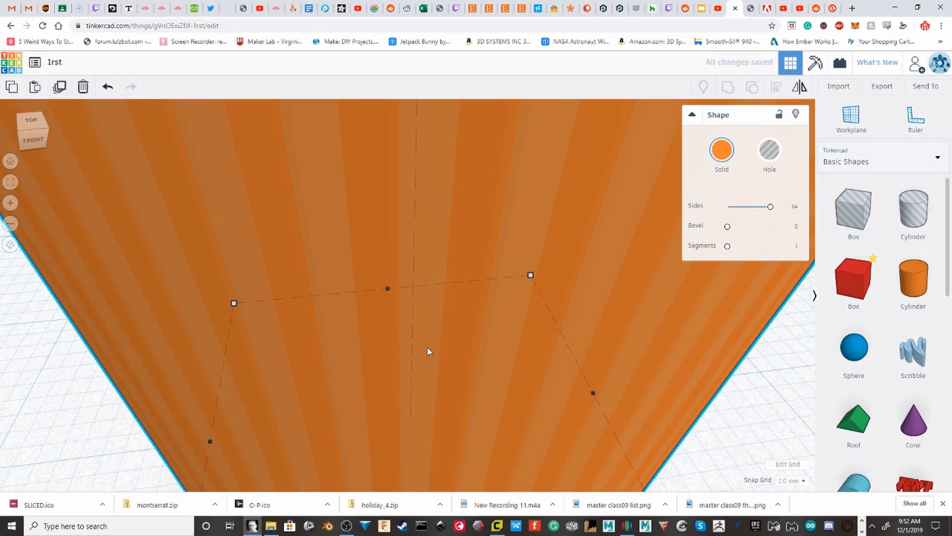
- Repeat the rotated cylinder duplication many times in place so the stacked facets form a rounder surface
{"action": "key", "text": "ctrl+d"}
{"action": "key", "text": "ctrl+d"}
{"action": "key", "text": "ctrl+d"}
{"action": "key", "text": "ctrl+d"}
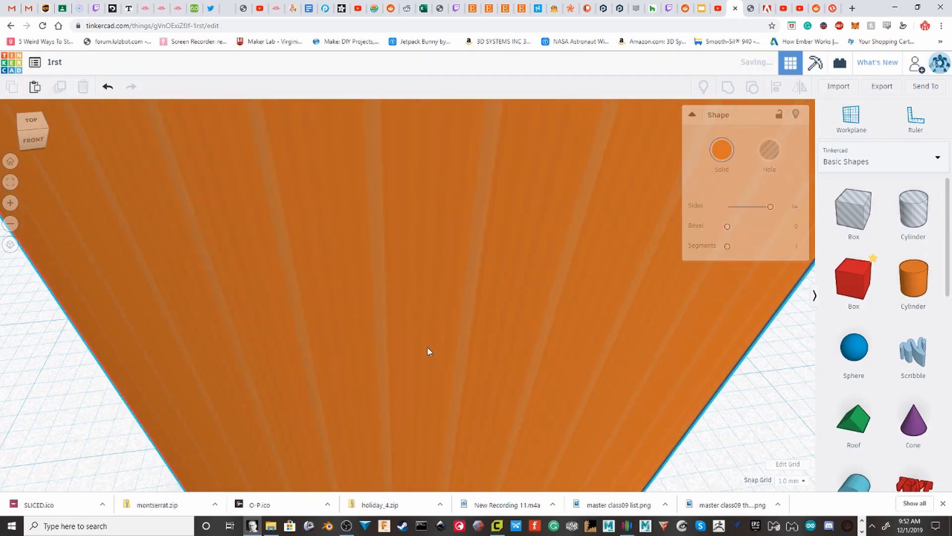
{"action": "key", "text": "ctrl+d"}
{"action": "key", "text": "ctrl+d"}
{"action": "key", "text": "ctrl+d"}
{"action": "key", "text": "ctrl+d"}
{"action": "key", "text": "ctrl+d"}
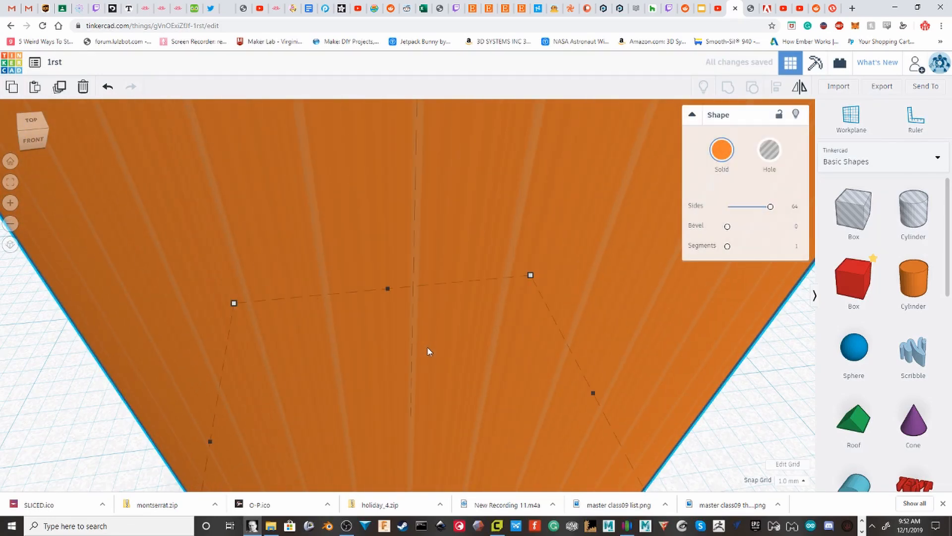
{"action": "key", "text": "ctrl+d"}
{"action": "key", "text": "ctrl+d"}
{"action": "key", "text": "ctrl+d"}
{"action": "key", "text": "ctrl+d"}
{"action": "scroll", "coordinate": [420, 282], "scroll_direction": "up", "scroll_amount": 2}
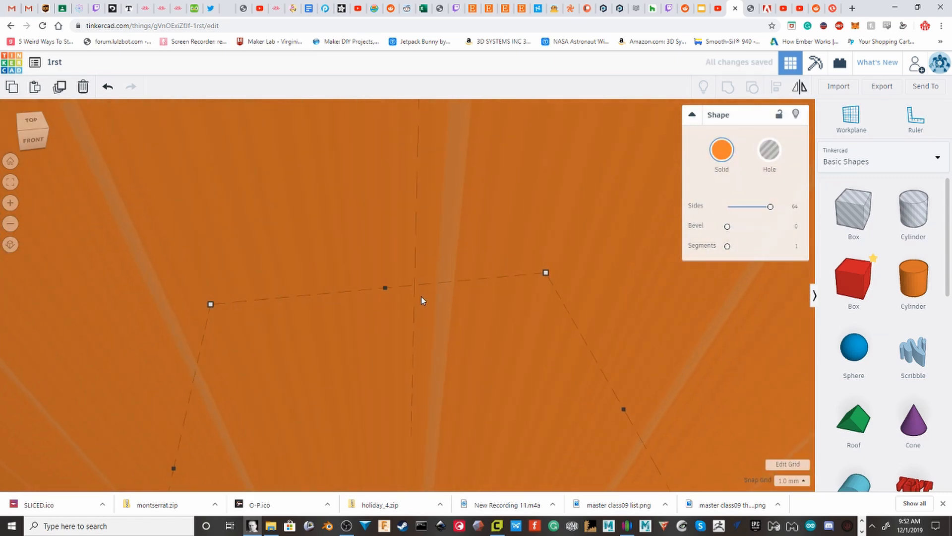
- Undo the last cylinder copy, select all the stacked cylinders and group them into one shape
{"action": "key", "text": "ctrl+z"}
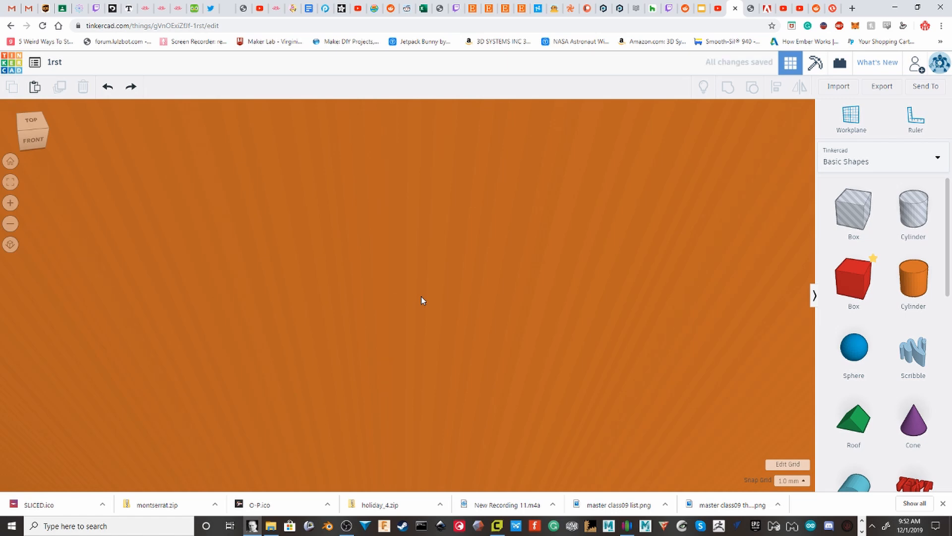
{"action": "scroll", "coordinate": [417, 258], "scroll_direction": "down", "scroll_amount": 6}
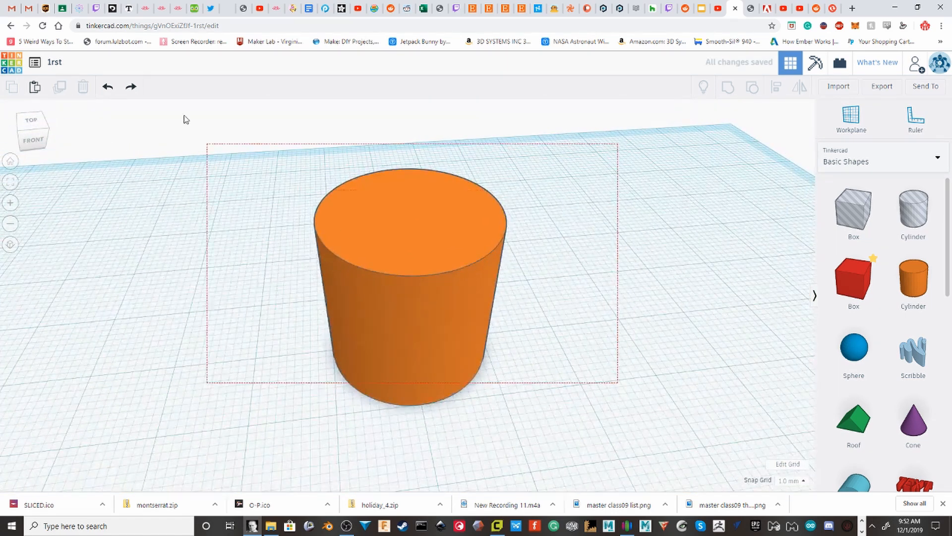
{"action": "left_click_drag", "start_coordinate": [184, 119], "coordinate": [185, 119]}
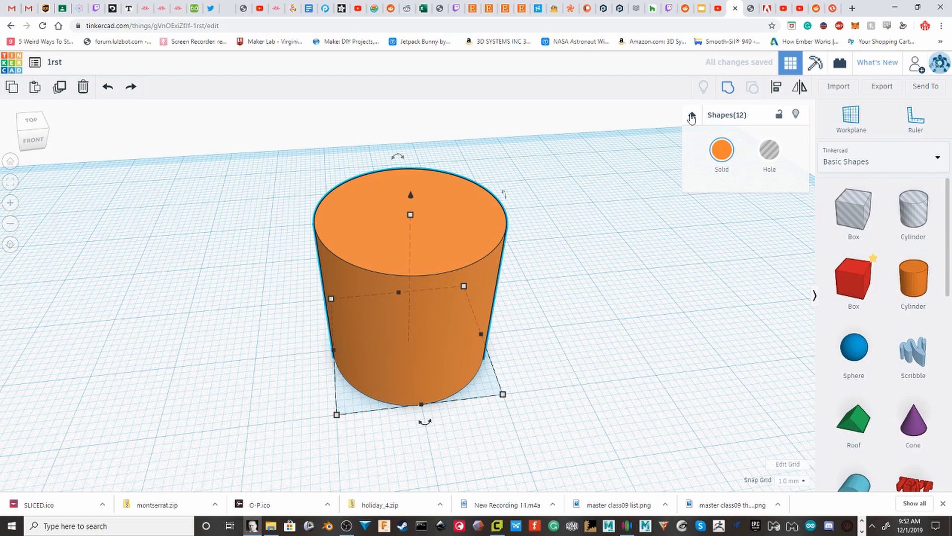
{"action": "left_click", "coordinate": [728, 88]}
{"action": "scroll", "coordinate": [493, 397], "scroll_direction": "down", "scroll_amount": 1}
{"action": "scroll", "coordinate": [548, 340], "scroll_direction": "up", "scroll_amount": 7}
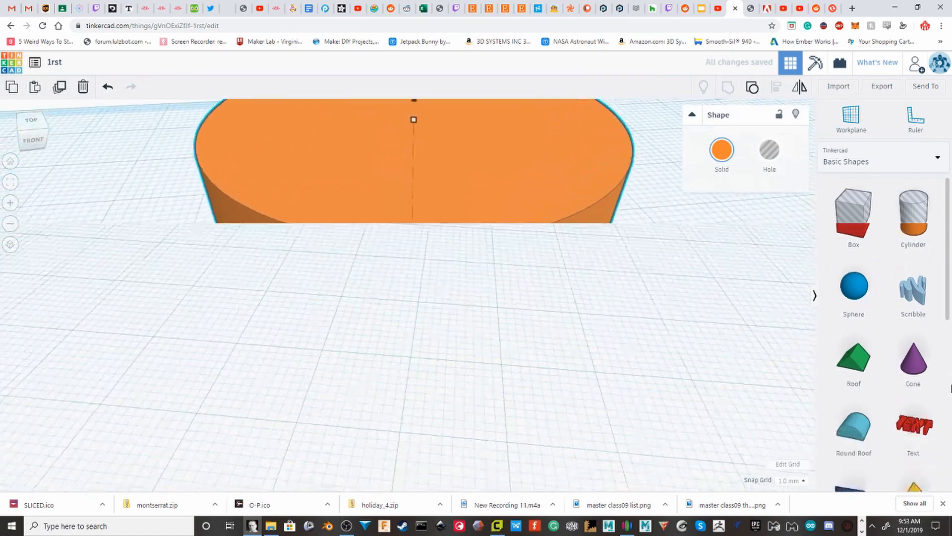
- Place the blue faceted star from the basic shapes on an empty area of the workplane and rotate it 90° about the vertical axis
{"action": "scroll", "coordinate": [927, 342], "scroll_direction": "down", "scroll_amount": 8}
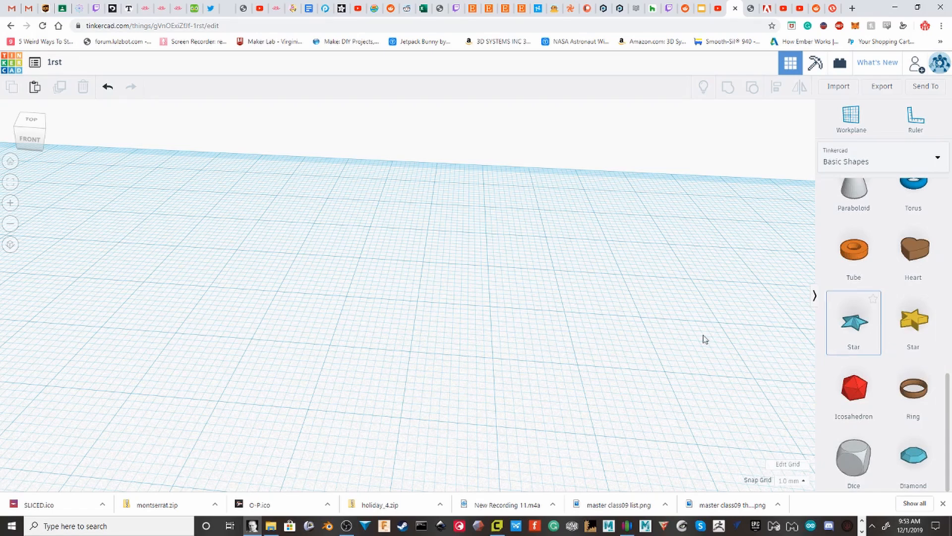
{"action": "left_click_drag", "start_coordinate": [703, 335], "coordinate": [446, 305]}
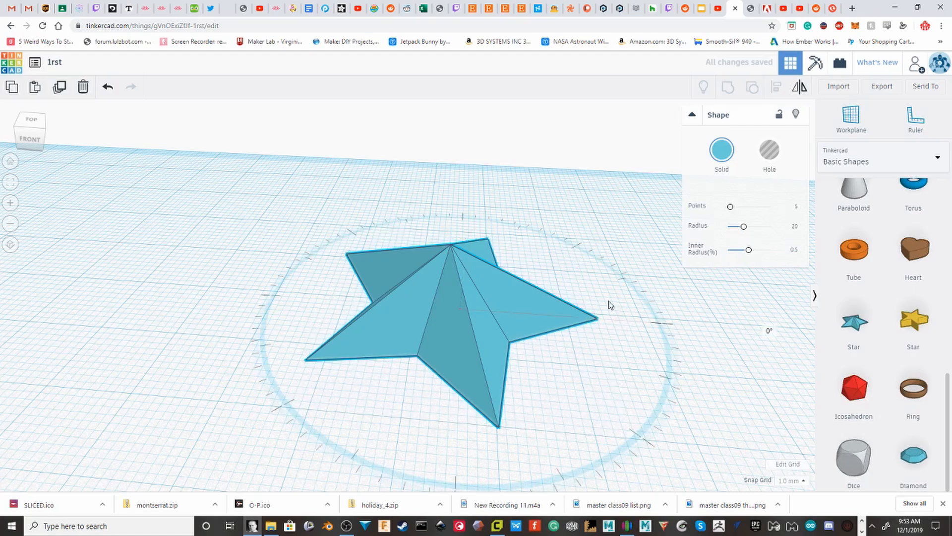
{"action": "left_click_drag", "start_coordinate": [609, 305], "coordinate": [467, 261]}
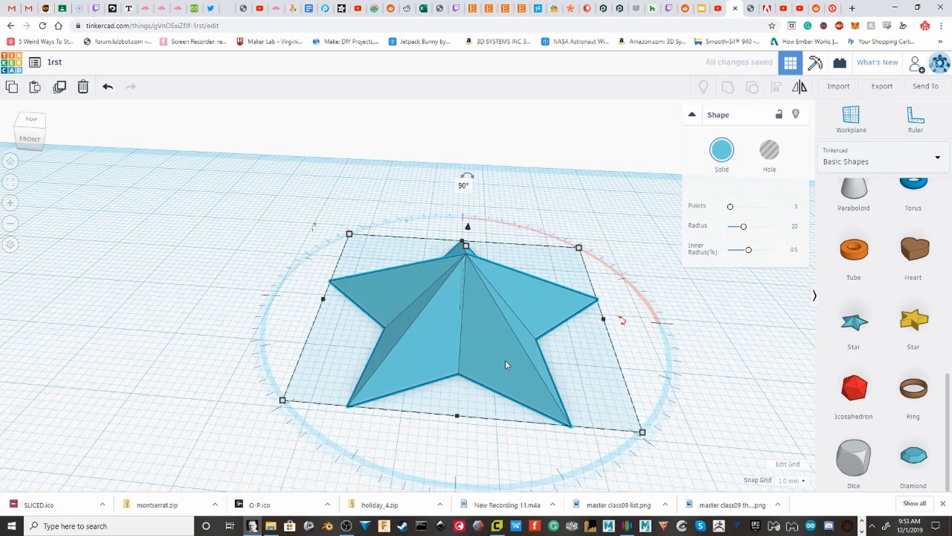
- Duplicate the star in place, rotate the copy 1° about the vertical axis and repeat the duplication many times to fan out its points
{"action": "mouse_move", "coordinate": [623, 321]}
{"action": "left_mouse_down"}
{"action": "mouse_move", "coordinate": [698, 324]}
{"action": "mouse_move", "coordinate": [641, 318]}
{"action": "left_mouse_up"}
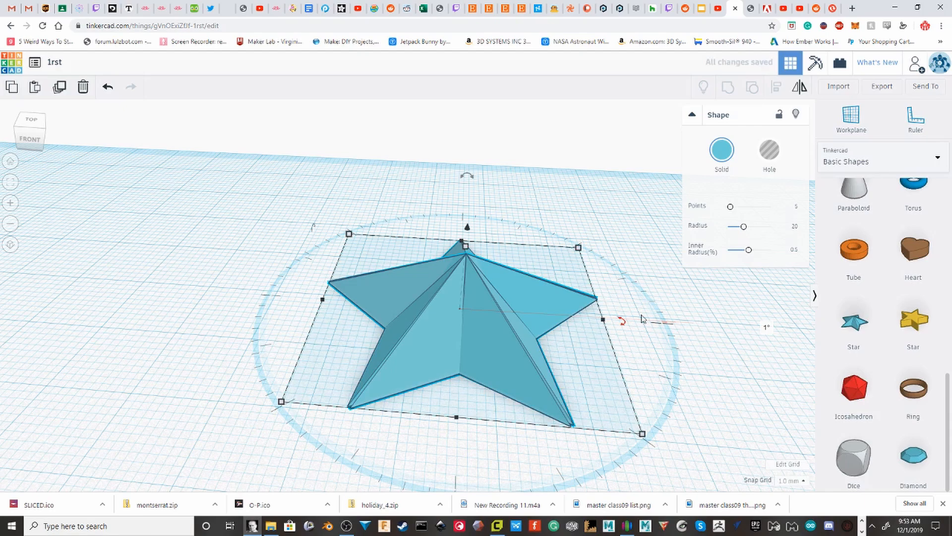
{"action": "key", "text": "ctrl+d"}
{"action": "key", "text": "ctrl+d"}
{"action": "key", "text": "ctrl+d"}
{"action": "key", "text": "ctrl+d"}
{"action": "key", "text": "ctrl+d"}
{"action": "key", "text": "ctrl+d"}
{"action": "key", "text": "ctrl+d"}
{"action": "key", "text": "ctrl+d"}
{"action": "key", "text": "ctrl+d"}
{"action": "key", "text": "ctrl+d"}
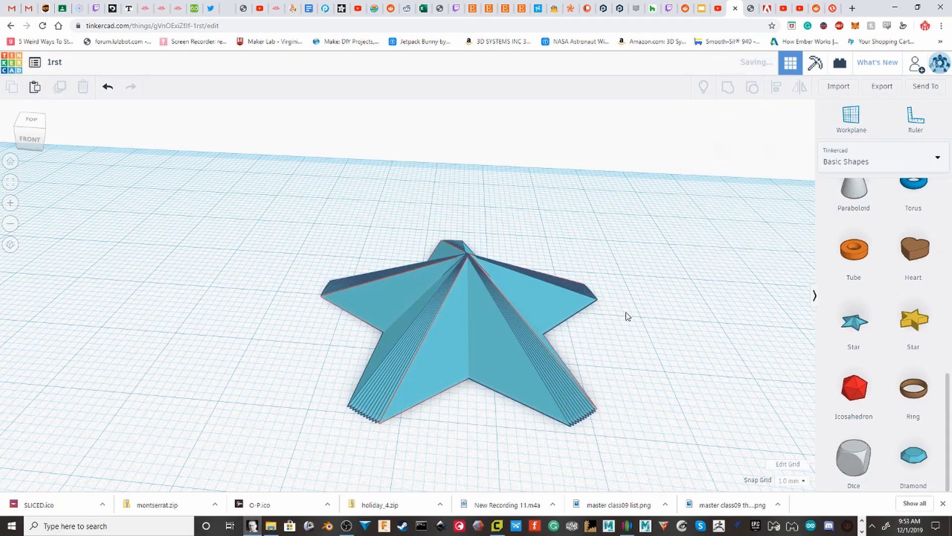
{"action": "key", "text": "ctrl+d"}
{"action": "key", "text": "ctrl+d"}
{"action": "key", "text": "ctrl+d"}
{"action": "key", "text": "ctrl+d"}
{"action": "key", "text": "ctrl+d"}
{"action": "key", "text": "ctrl+d"}
{"action": "key", "text": "ctrl+d"}
{"action": "key", "text": "ctrl+d"}
{"action": "key", "text": "ctrl+d"}
{"action": "key", "text": "ctrl+d"}
{"action": "key", "text": "ctrl+d"}
{"action": "key", "text": "ctrl+d"}
{"action": "key", "text": "ctrl+d"}
{"action": "key", "text": "ctrl+d"}
{"action": "key", "text": "ctrl+d"}
{"action": "key", "text": "ctrl+d"}
{"action": "key", "text": "ctrl+d"}
{"action": "key", "text": "ctrl+d"}
{"action": "key", "text": "ctrl+d"}
{"action": "key", "text": "ctrl+d"}
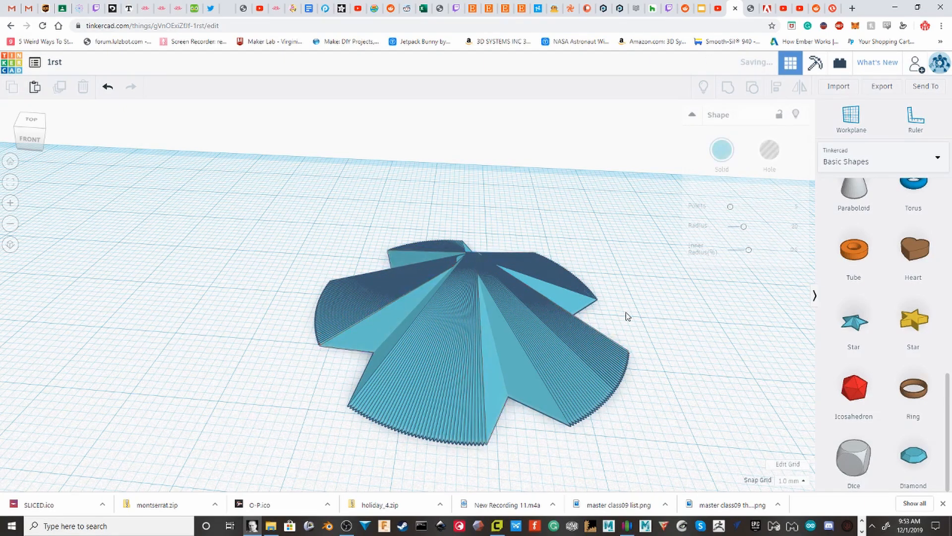
{"action": "key", "text": "ctrl+d"}
{"action": "key", "text": "ctrl+d"}
{"action": "key", "text": "ctrl+d"}
{"action": "key", "text": "ctrl+d"}
{"action": "key", "text": "ctrl+d"}
{"action": "key", "text": "ctrl+d"}
{"action": "key", "text": "ctrl+d"}
{"action": "key", "text": "ctrl+d"}
{"action": "key", "text": "ctrl+d"}
{"action": "key", "text": "ctrl+d"}
{"action": "key", "text": "ctrl+d"}
{"action": "key", "text": "ctrl+d"}
{"action": "key", "text": "ctrl+d"}
{"action": "key", "text": "ctrl+d"}
{"action": "key", "text": "ctrl+d"}
{"action": "key", "text": "ctrl+d"}
{"action": "right_click_drag", "start_coordinate": [627, 313], "coordinate": [470, 314]}
{"action": "scroll", "coordinate": [497, 198], "scroll_direction": "up", "scroll_amount": 5}
{"action": "key", "text": "ctrl+d"}
{"action": "key", "text": "ctrl+d"}
{"action": "scroll", "coordinate": [497, 207], "scroll_direction": "down", "scroll_amount": 2}
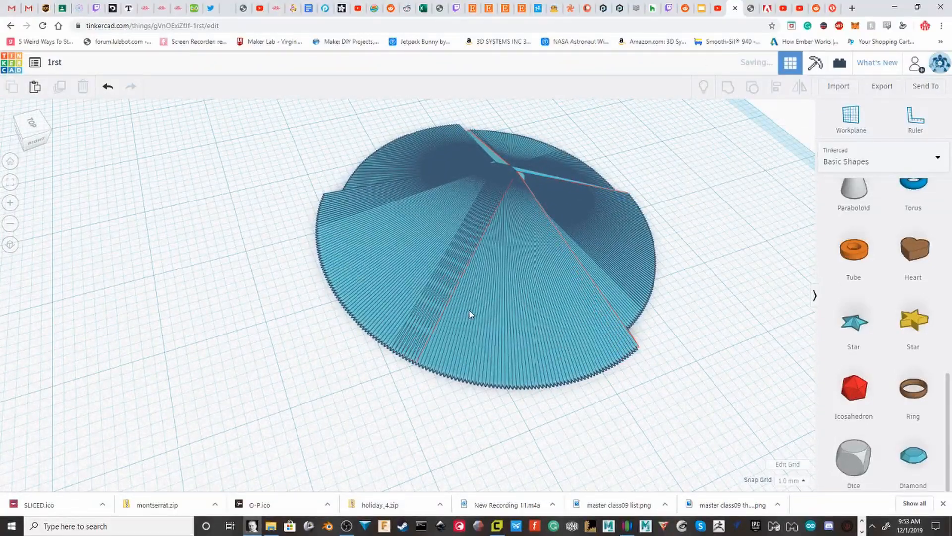
- Continue the repeated rotated star duplication until the overlapping copies form a complete ridged disc, then clear the selection
{"action": "left_click", "coordinate": [507, 304]}
{"action": "key", "text": "Delete"}
{"action": "left_click", "coordinate": [601, 338]}
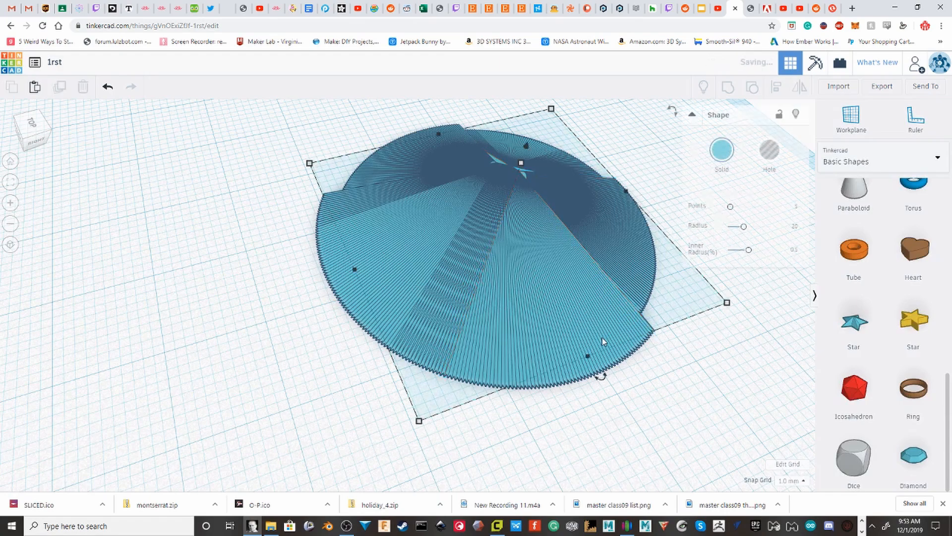
{"action": "key", "text": "Delete"}
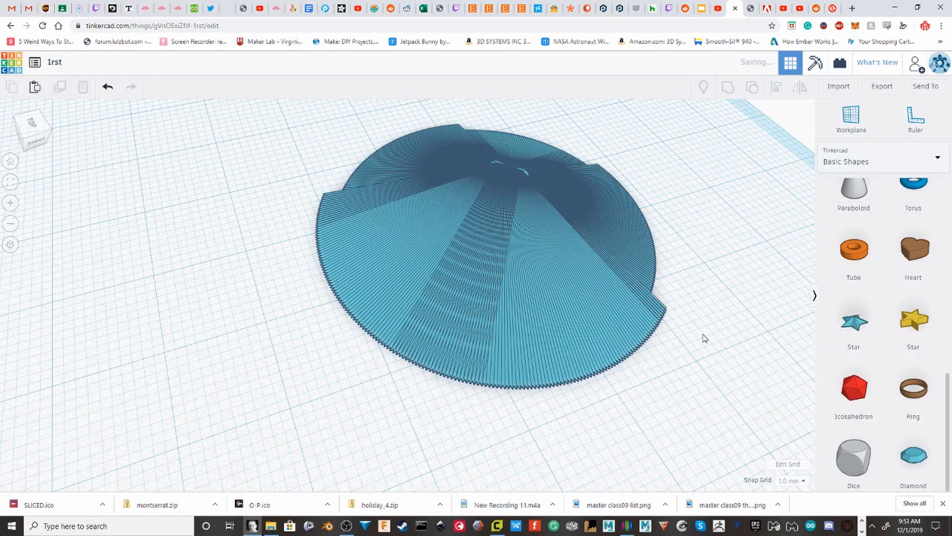
{"action": "right_click_drag", "start_coordinate": [630, 344], "coordinate": [521, 353]}
{"action": "left_click", "coordinate": [522, 350]}
{"action": "key", "text": "Delete"}
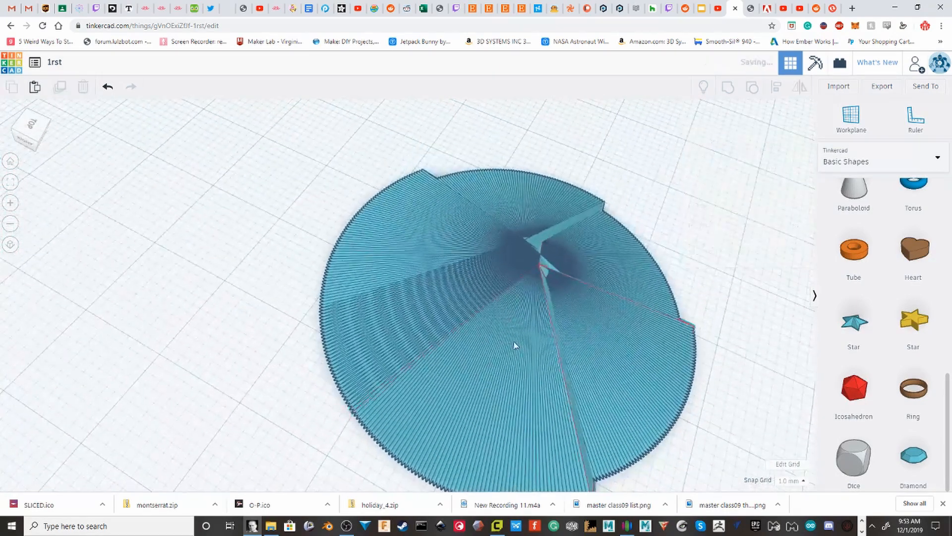
{"action": "left_click", "coordinate": [582, 334]}
{"action": "key", "text": "Delete"}
{"action": "left_click", "coordinate": [658, 332]}
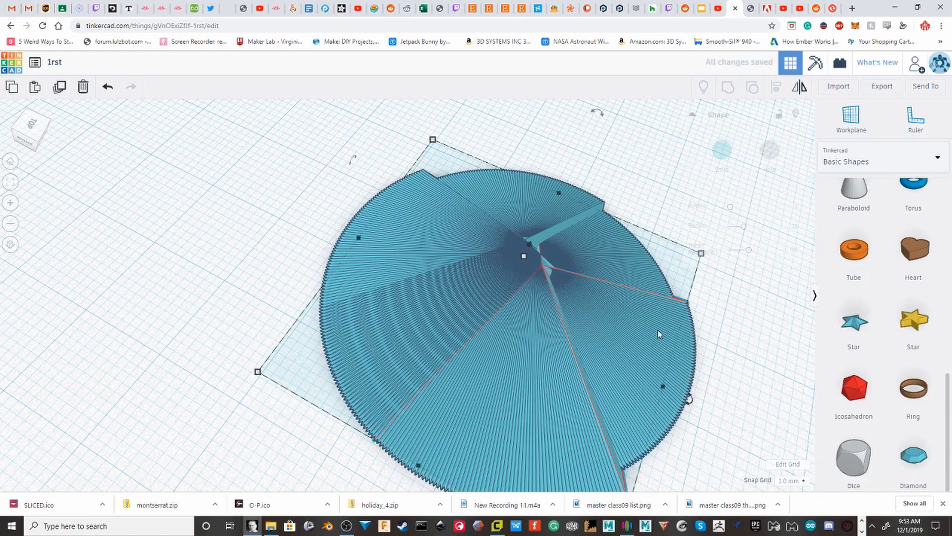
{"action": "key", "text": "Delete"}
{"action": "left_click", "coordinate": [658, 331]}
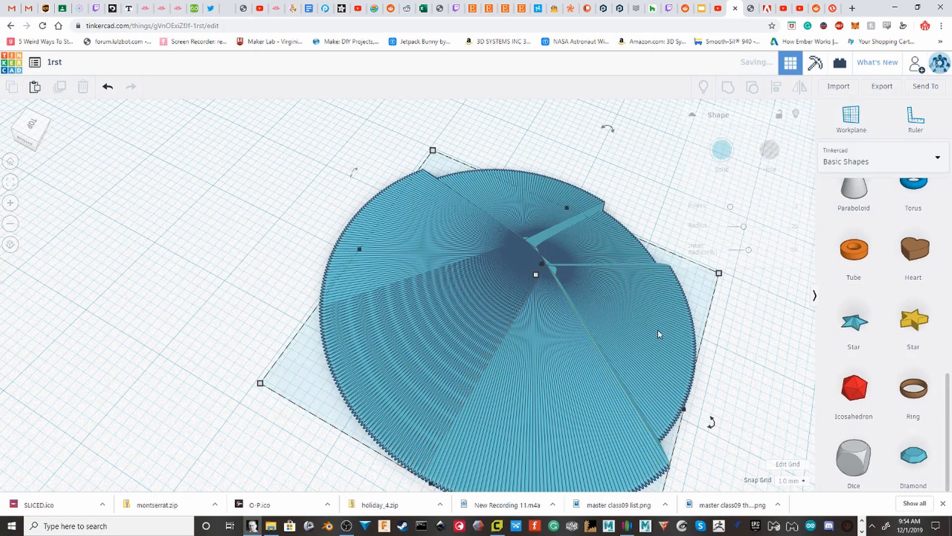
{"action": "key", "text": "Delete"}
{"action": "left_click", "coordinate": [658, 332]}
{"action": "right_click_drag", "start_coordinate": [654, 330], "coordinate": [341, 400]}
{"action": "key", "text": "Delete"}
{"action": "left_click", "coordinate": [340, 400]}
{"action": "key", "text": "Delete"}
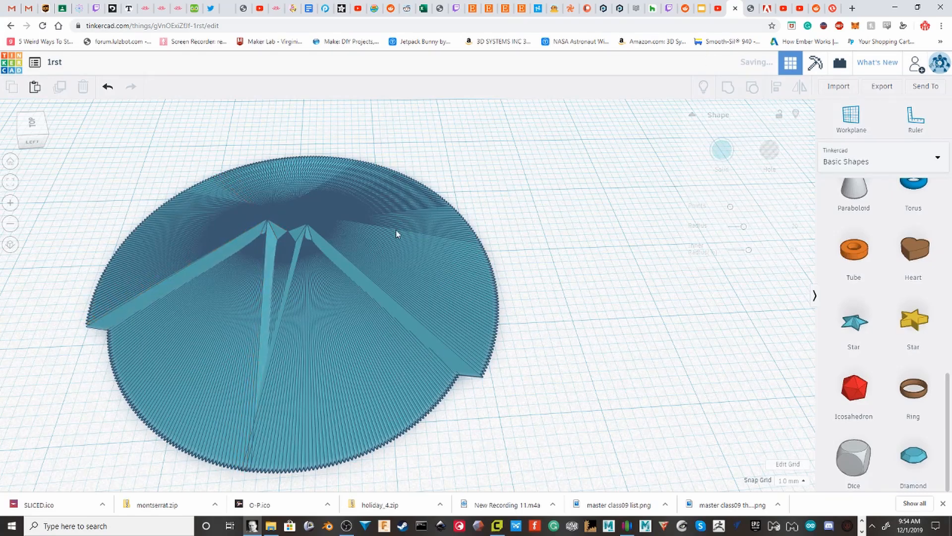
{"action": "left_click", "coordinate": [396, 230]}
{"action": "key", "text": "ctrl+d"}
{"action": "key", "text": "ctrl+d"}
{"action": "key", "text": "ctrl+d"}
{"action": "key", "text": "ctrl+d"}
{"action": "key", "text": "ctrl+d"}
{"action": "key", "text": "ctrl+d"}
{"action": "key", "text": "ctrl+d"}
{"action": "key", "text": "ctrl+d"}
{"action": "key", "text": "ctrl+d"}
{"action": "key", "text": "ctrl+d"}
{"action": "key", "text": "ctrl+d"}
{"action": "key", "text": "ctrl+d"}
{"action": "right_click", "coordinate": [626, 252]}
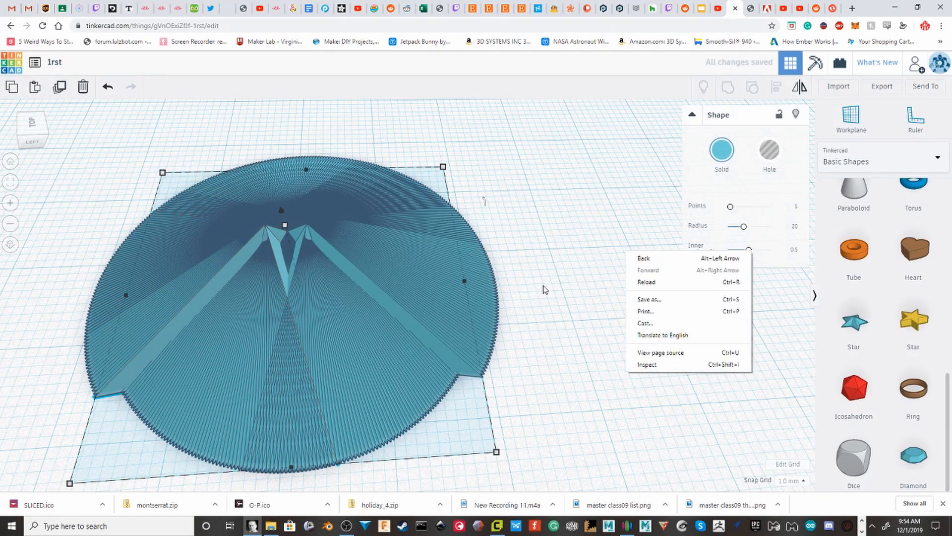
{"action": "left_click", "coordinate": [543, 286]}
{"action": "key", "text": "ctrl+d"}
{"action": "key", "text": "ctrl+d"}
{"action": "key", "text": "ctrl+d"}
{"action": "key", "text": "ctrl+d"}
{"action": "key", "text": "ctrl+d"}
{"action": "key", "text": "ctrl+d"}
{"action": "key", "text": "ctrl+d"}
{"action": "key", "text": "ctrl+d"}
{"action": "key", "text": "ctrl+d"}
{"action": "key", "text": "ctrl+d"}
{"action": "key", "text": "ctrl+d"}
{"action": "key", "text": "ctrl+d"}
{"action": "key", "text": "ctrl+d"}
{"action": "key", "text": "ctrl+d"}
{"action": "key", "text": "ctrl+d"}
{"action": "key", "text": "ctrl+d"}
{"action": "key", "text": "ctrl+d"}
{"action": "key", "text": "ctrl+d"}
{"action": "key", "text": "ctrl+d"}
{"action": "key", "text": "ctrl+d"}
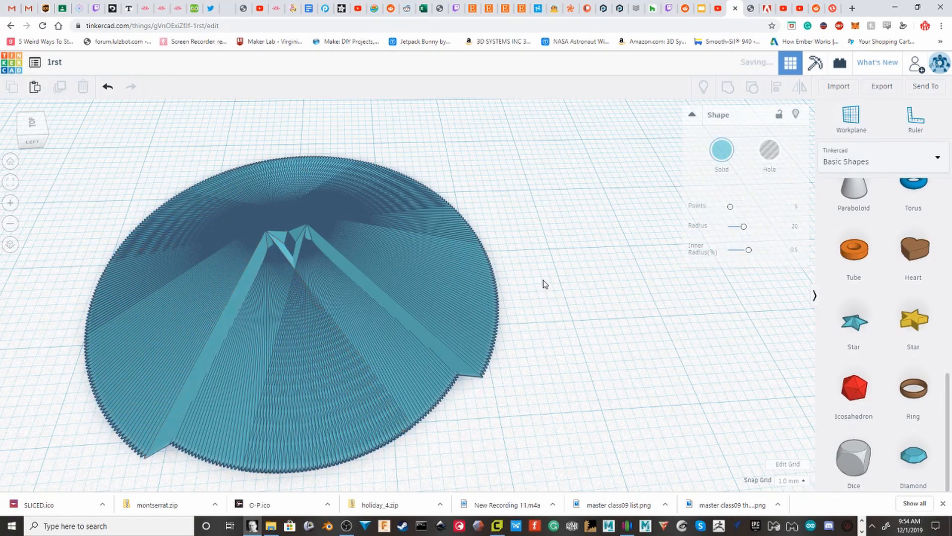
{"action": "key", "text": "ctrl+d"}
{"action": "key", "text": "ctrl+d"}
{"action": "key", "text": "ctrl+d"}
{"action": "key", "text": "ctrl+d"}
{"action": "key", "text": "ctrl+d"}
{"action": "key", "text": "ctrl+d"}
{"action": "key", "text": "ctrl+d"}
{"action": "key", "text": "ctrl+d"}
{"action": "key", "text": "ctrl+d"}
{"action": "key", "text": "ctrl+d"}
{"action": "key", "text": "ctrl+d"}
{"action": "key", "text": "ctrl+d"}
{"action": "key", "text": "ctrl+d"}
{"action": "key", "text": "ctrl+d"}
{"action": "key", "text": "ctrl+d"}
{"action": "key", "text": "ctrl+d"}
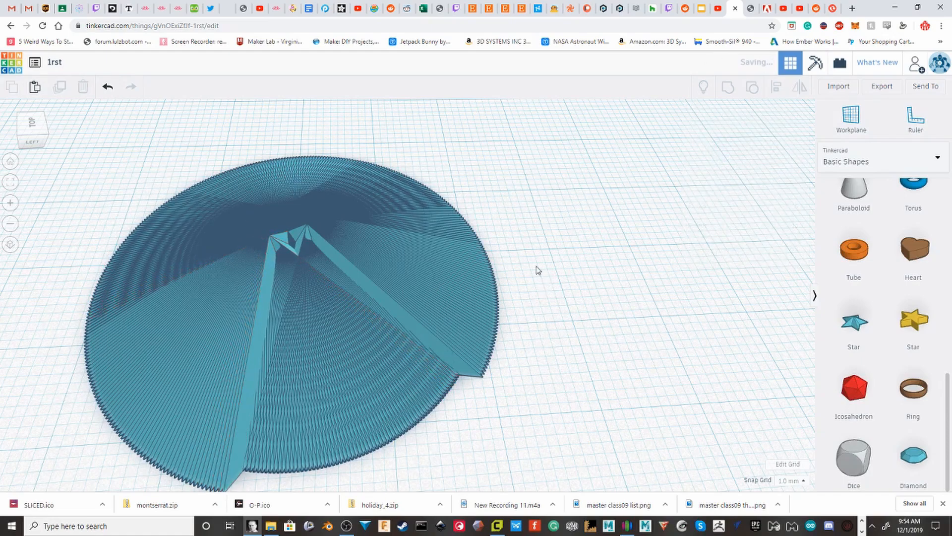
{"action": "key", "text": "ctrl+d"}
{"action": "key", "text": "ctrl+d"}
{"action": "key", "text": "ctrl+d"}
{"action": "key", "text": "ctrl+d"}
{"action": "key", "text": "ctrl+d"}
{"action": "key", "text": "ctrl+d"}
{"action": "key", "text": "ctrl+d"}
{"action": "key", "text": "ctrl+d"}
{"action": "key", "text": "ctrl+d"}
{"action": "key", "text": "ctrl+d"}
{"action": "key", "text": "ctrl+d"}
{"action": "key", "text": "ctrl+d"}
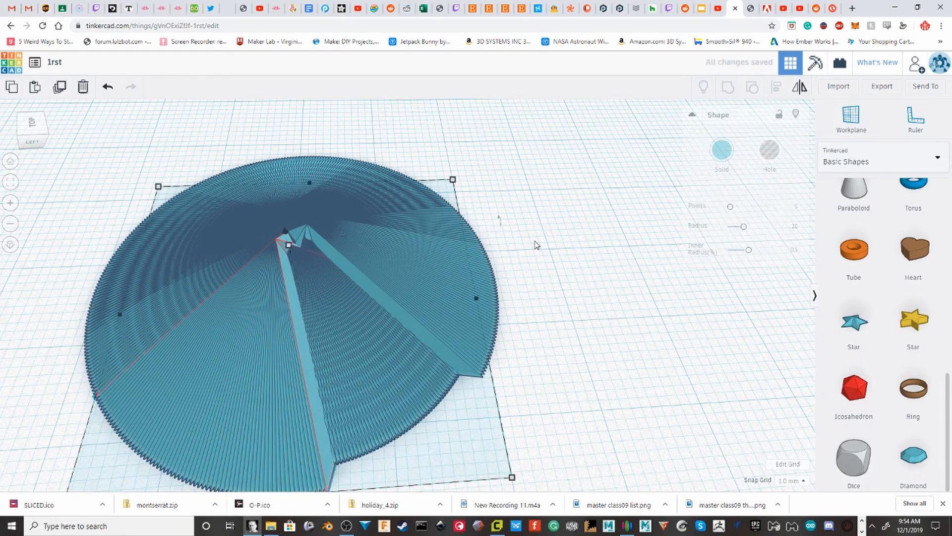
{"action": "key", "text": "ctrl+d"}
{"action": "key", "text": "ctrl+d"}
{"action": "key", "text": "ctrl+d"}
{"action": "key", "text": "ctrl+d"}
{"action": "key", "text": "ctrl+d"}
{"action": "key", "text": "ctrl+d"}
{"action": "key", "text": "ctrl+d"}
{"action": "key", "text": "ctrl+d"}
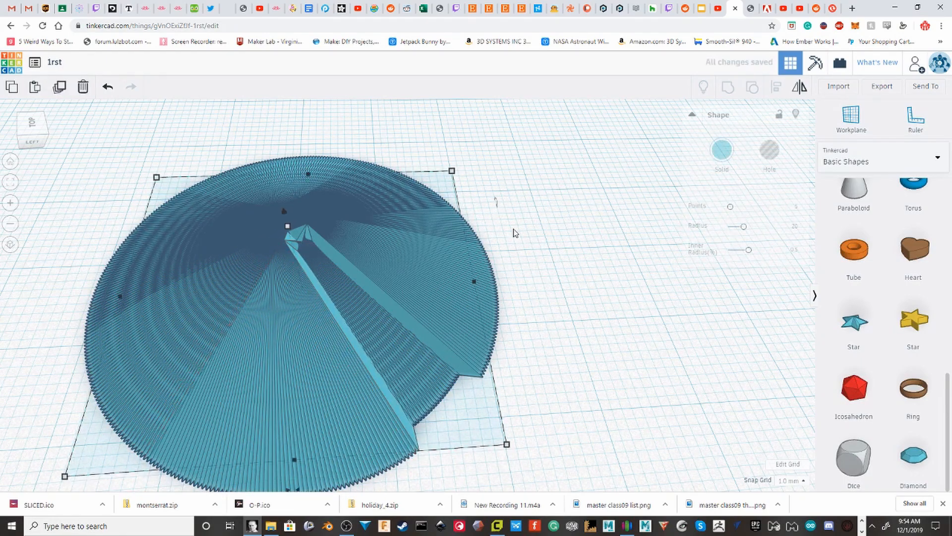
{"action": "right_click_drag", "start_coordinate": [514, 231], "coordinate": [478, 208]}
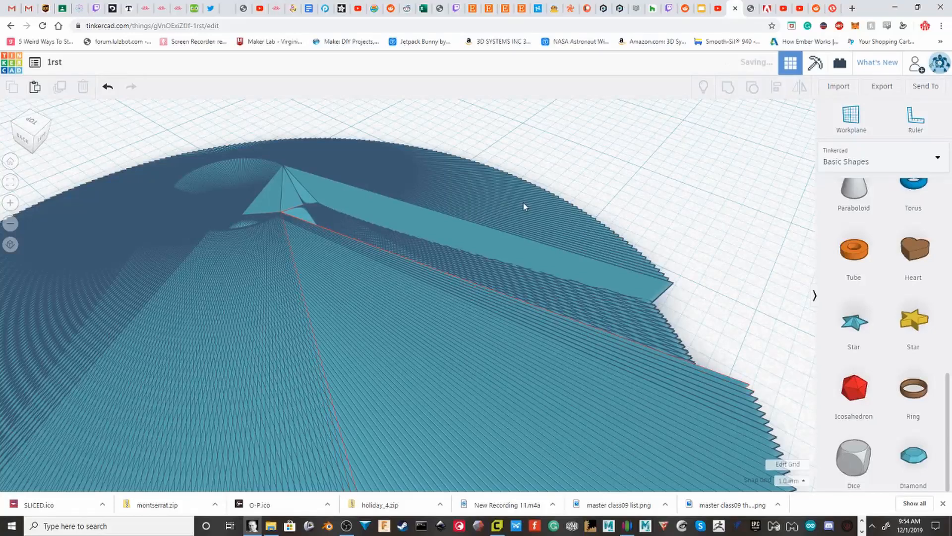
{"action": "key", "text": "Delete"}
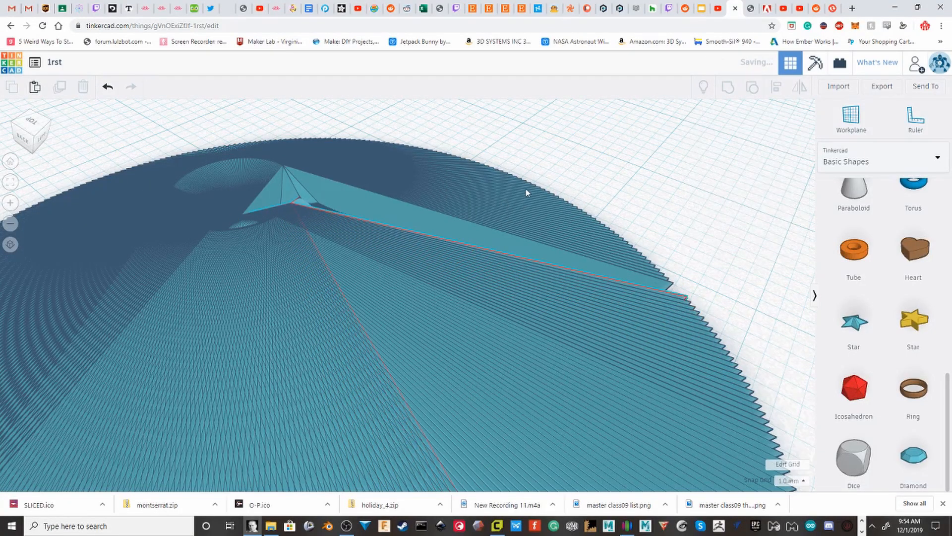
{"action": "key", "text": "ctrl+z"}
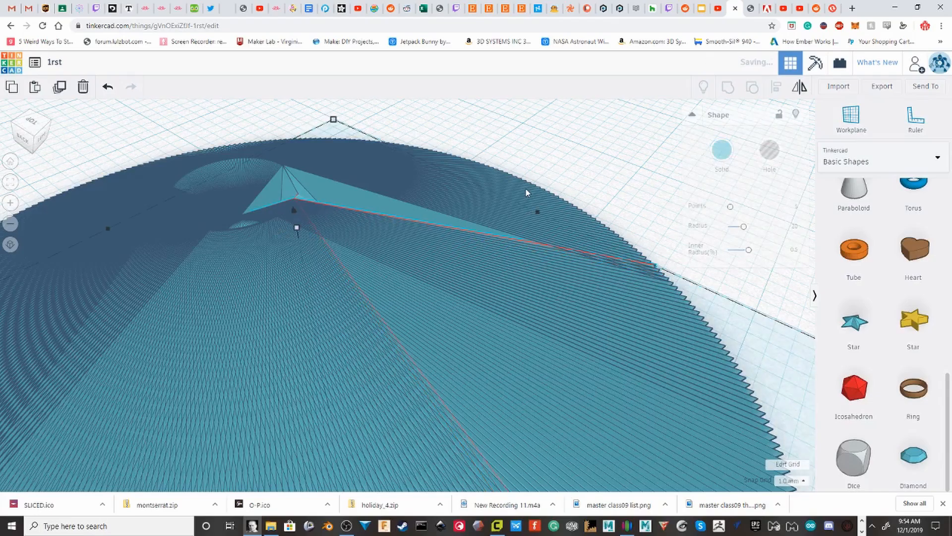
{"action": "left_click", "coordinate": [528, 193]}
{"action": "right_click_drag", "start_coordinate": [372, 228], "coordinate": [535, 277]}
{"action": "scroll", "coordinate": [478, 321], "scroll_direction": "down", "scroll_amount": 5}
{"action": "right_click_drag", "start_coordinate": [470, 380], "coordinate": [540, 293]}
{"action": "left_click", "coordinate": [753, 396]}
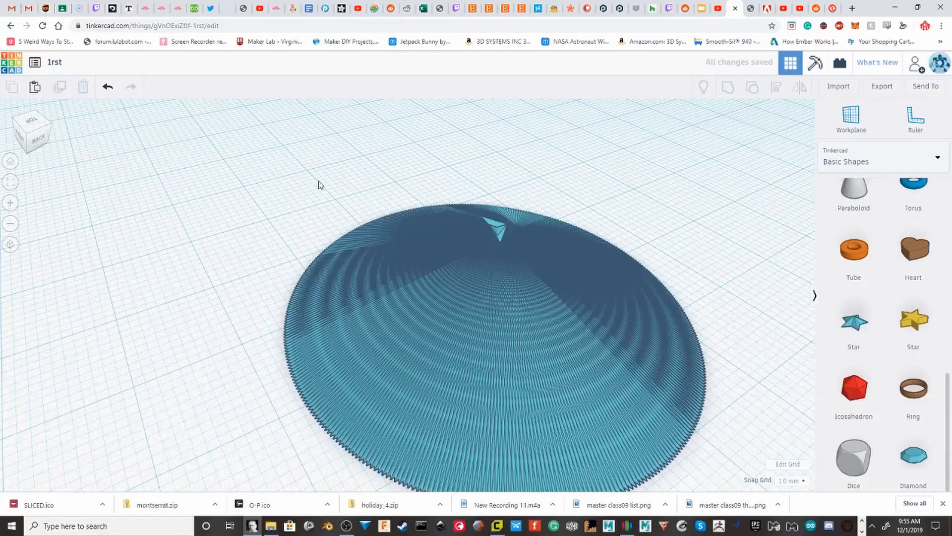
- Select all the star copies that form the ridged disc and delete them
{"action": "scroll", "coordinate": [320, 198], "scroll_direction": "down", "scroll_amount": 3}
{"action": "left_click_drag", "start_coordinate": [291, 204], "coordinate": [666, 420]}
{"action": "scroll", "coordinate": [344, 277], "scroll_direction": "down", "scroll_amount": 1}
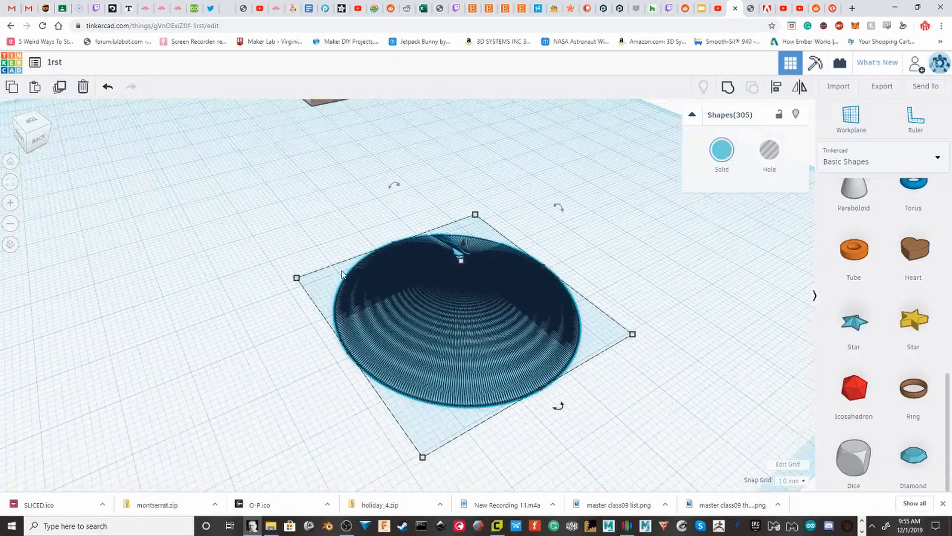
{"action": "right_click_drag", "start_coordinate": [342, 274], "coordinate": [578, 323]}
{"action": "key", "text": "Delete"}
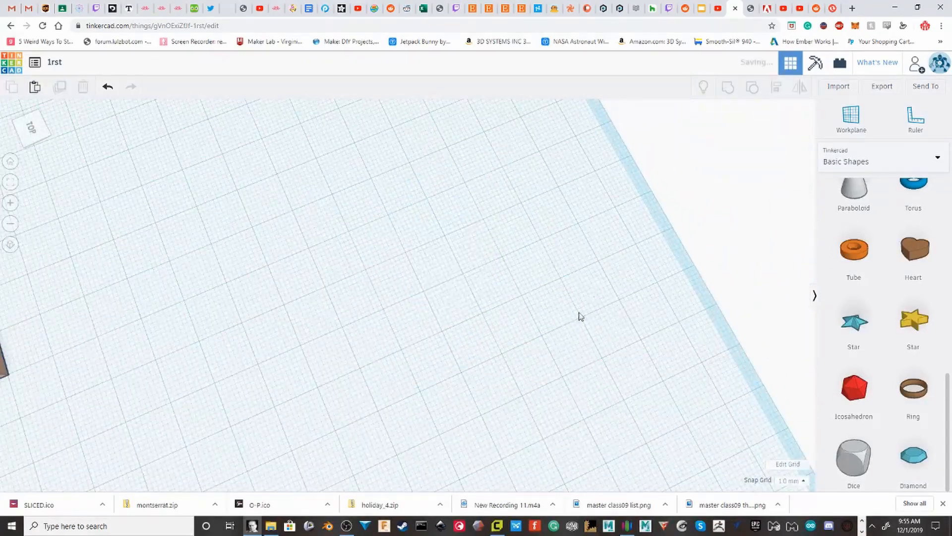
- Place a new blue faceted star from the basic shapes on an empty area of the workplane
{"action": "scroll", "coordinate": [915, 348], "scroll_direction": "up", "scroll_amount": 2}
{"action": "left_click_drag", "start_coordinate": [851, 412], "coordinate": [480, 225]}
{"action": "right_click_drag", "start_coordinate": [479, 225], "coordinate": [379, 196]}
{"action": "key", "text": "f"}
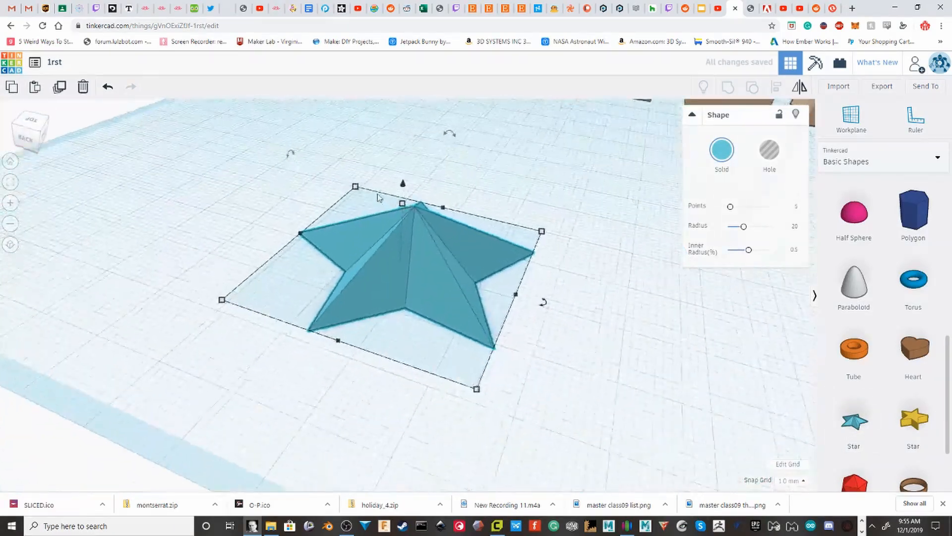
- Duplicate the star in place and shift the copy slightly sideways so that it overlaps the original
{"action": "scroll", "coordinate": [425, 214], "scroll_direction": "up", "scroll_amount": 2}
{"action": "middle_click_drag", "start_coordinate": [428, 214], "coordinate": [430, 258]}
{"action": "scroll", "coordinate": [429, 259], "scroll_direction": "up", "scroll_amount": 3}
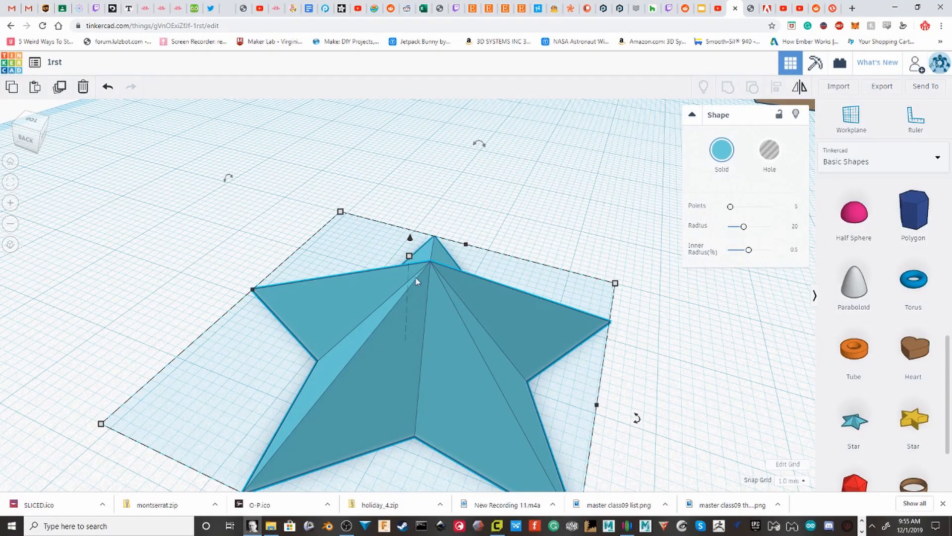
{"action": "scroll", "coordinate": [416, 281], "scroll_direction": "down", "scroll_amount": 2}
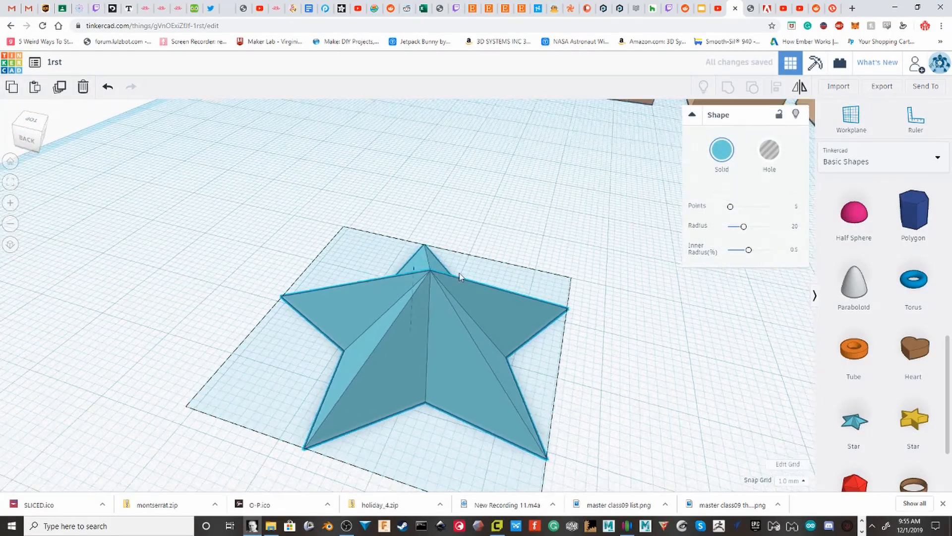
{"action": "mouse_move", "coordinate": [460, 277]}
{"action": "right_mouse_down"}
{"action": "mouse_move", "coordinate": [471, 285]}
{"action": "mouse_move", "coordinate": [445, 288]}
{"action": "right_mouse_up"}
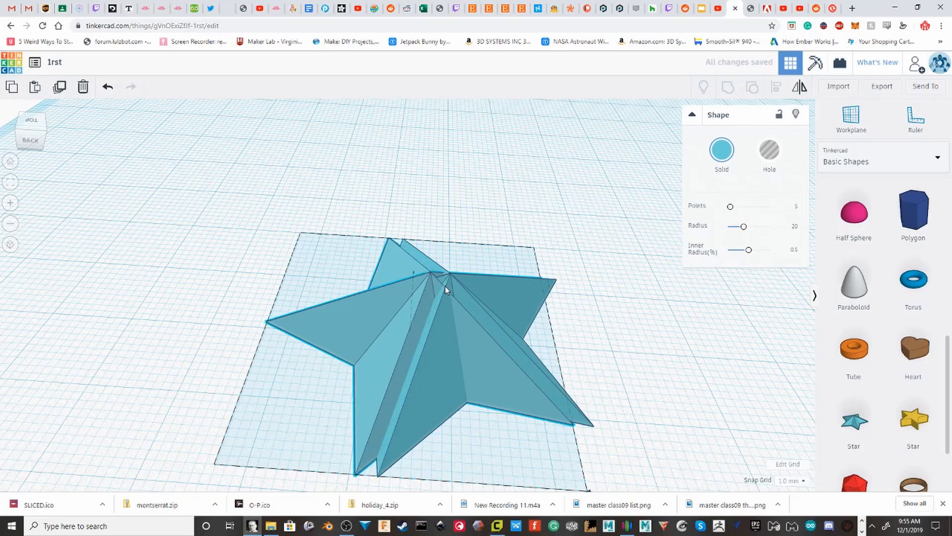
{"action": "mouse_move", "coordinate": [444, 287]}
{"action": "left_mouse_down"}
{"action": "mouse_move", "coordinate": [466, 286]}
{"action": "mouse_move", "coordinate": [440, 286]}
{"action": "left_mouse_up"}
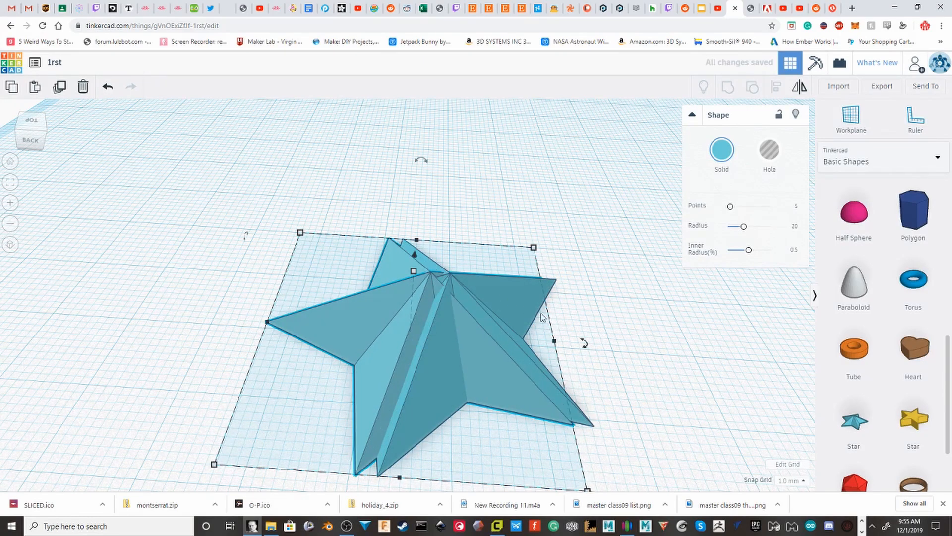
- Repeat the offset duplication to build a straight row of overlapping stars, then undo the last copy
{"action": "left_click_drag", "start_coordinate": [585, 343], "coordinate": [692, 349]}
{"action": "key", "text": "ctrl+d"}
{"action": "key", "text": "ctrl+d"}
{"action": "key", "text": "ctrl+d"}
{"action": "key", "text": "ctrl+d"}
{"action": "key", "text": "ctrl+d"}
{"action": "key", "text": "ctrl+d"}
{"action": "key", "text": "ctrl+d"}
{"action": "key", "text": "ctrl+d"}
{"action": "key", "text": "ctrl+d"}
{"action": "key", "text": "ctrl+d"}
{"action": "key", "text": "ctrl+d"}
{"action": "key", "text": "ctrl+d"}
{"action": "key", "text": "ctrl+d"}
{"action": "key", "text": "ctrl+d"}
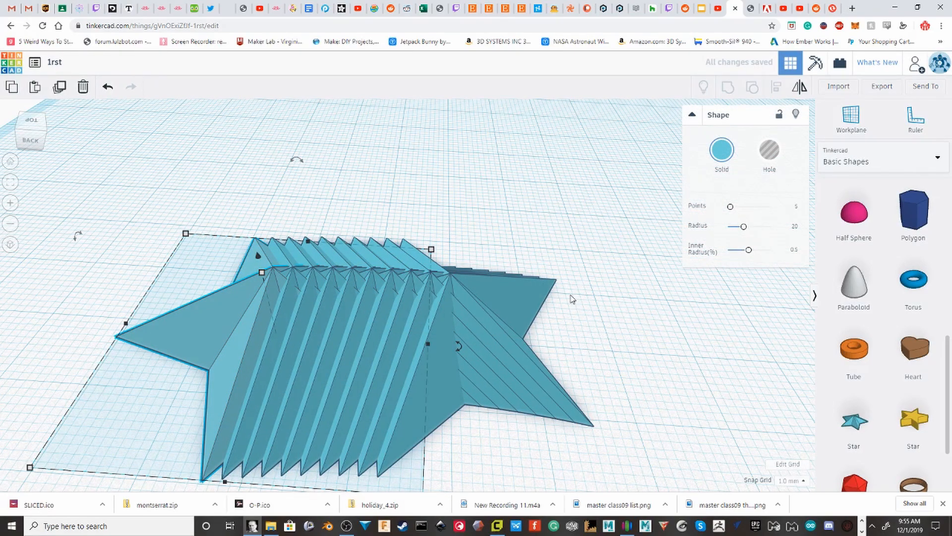
{"action": "key", "text": "ctrl+z"}
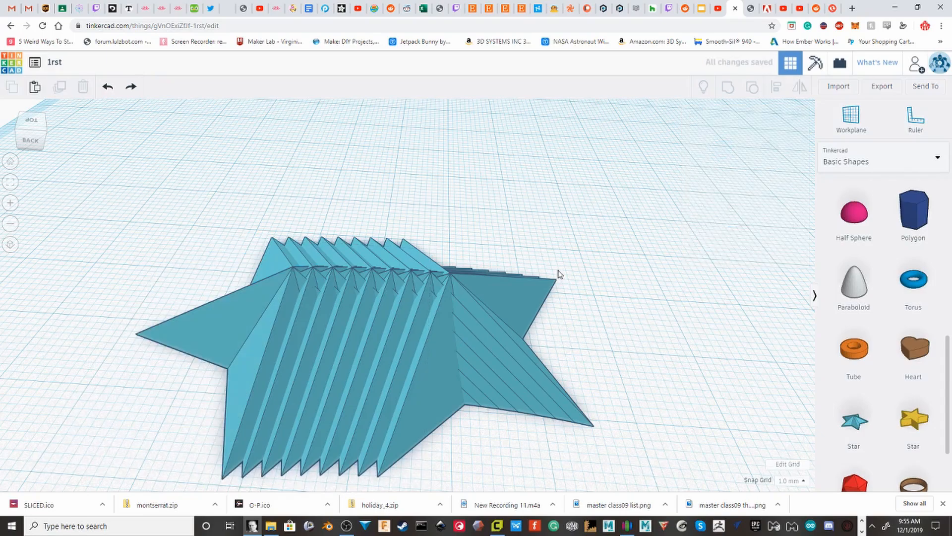
- Select the whole row of overlapping stars and delete it
{"action": "left_click_drag", "start_coordinate": [660, 382], "coordinate": [170, 179]}
{"action": "right_click_drag", "start_coordinate": [397, 293], "coordinate": [541, 366]}
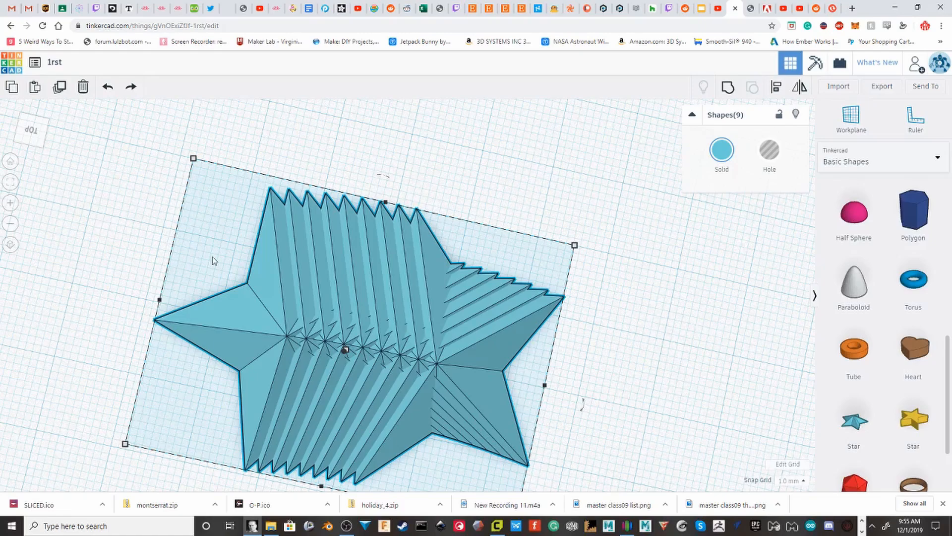
{"action": "key", "text": "Delete"}
- Place a round roof from the basic shapes, rotate it -90° to stand on end and raise it onto the workplane
{"action": "scroll", "coordinate": [871, 248], "scroll_direction": "up", "scroll_amount": 3}
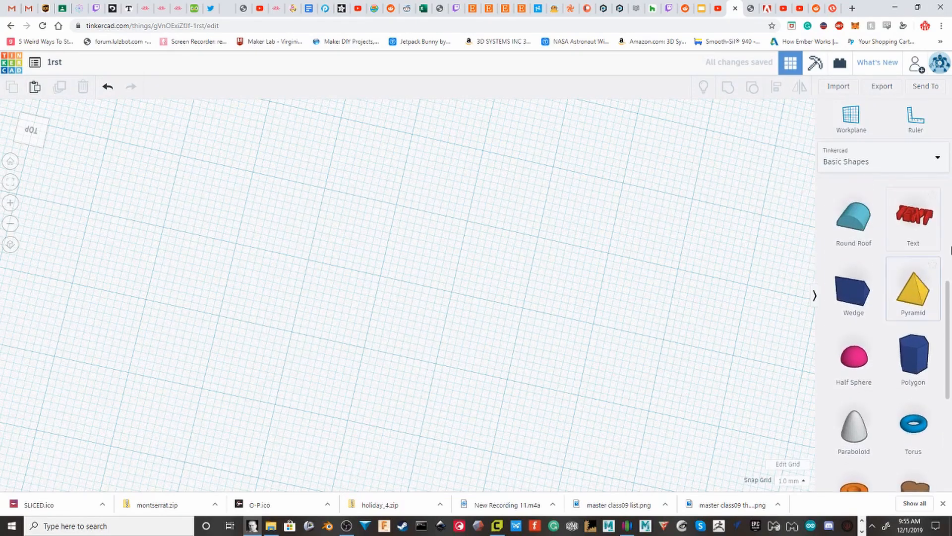
{"action": "scroll", "coordinate": [919, 282], "scroll_direction": "down", "scroll_amount": 2}
{"action": "scroll", "coordinate": [919, 280], "scroll_direction": "up", "scroll_amount": 6}
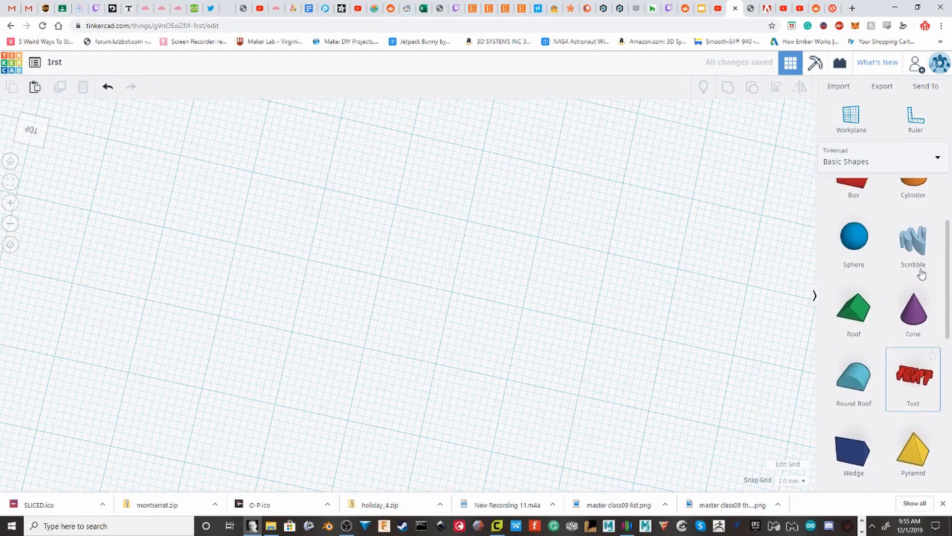
{"action": "scroll", "coordinate": [920, 274], "scroll_direction": "down", "scroll_amount": 3}
{"action": "scroll", "coordinate": [920, 274], "scroll_direction": "down", "scroll_amount": 5}
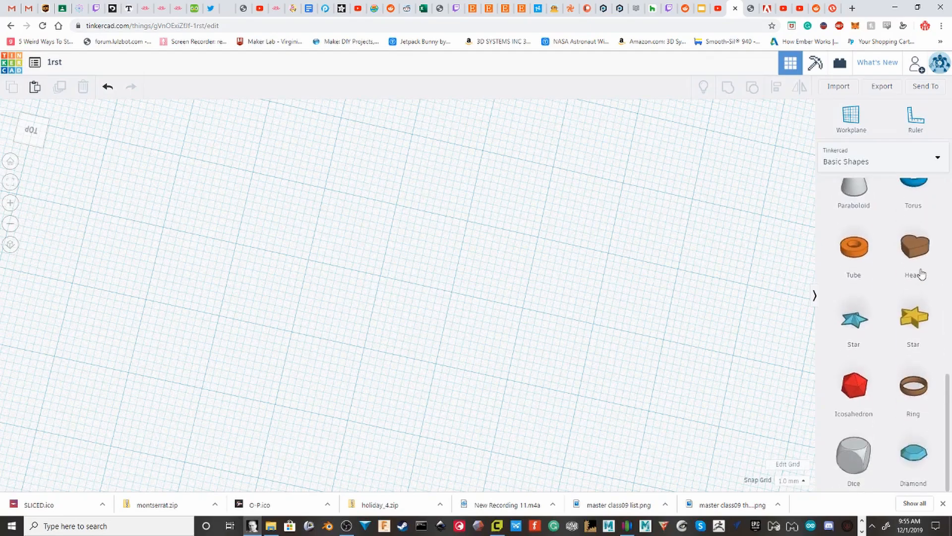
{"action": "scroll", "coordinate": [921, 274], "scroll_direction": "up", "scroll_amount": 6}
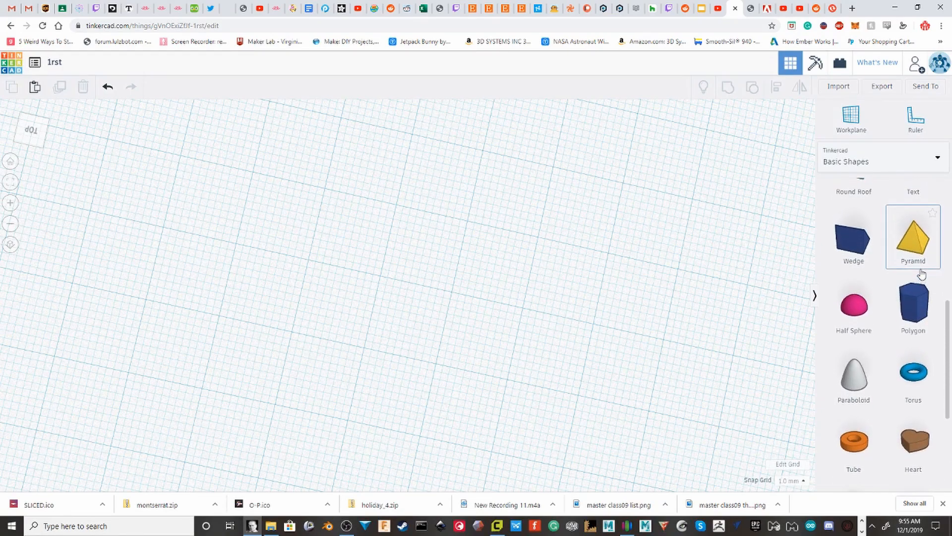
{"action": "scroll", "coordinate": [921, 274], "scroll_direction": "up", "scroll_amount": 3}
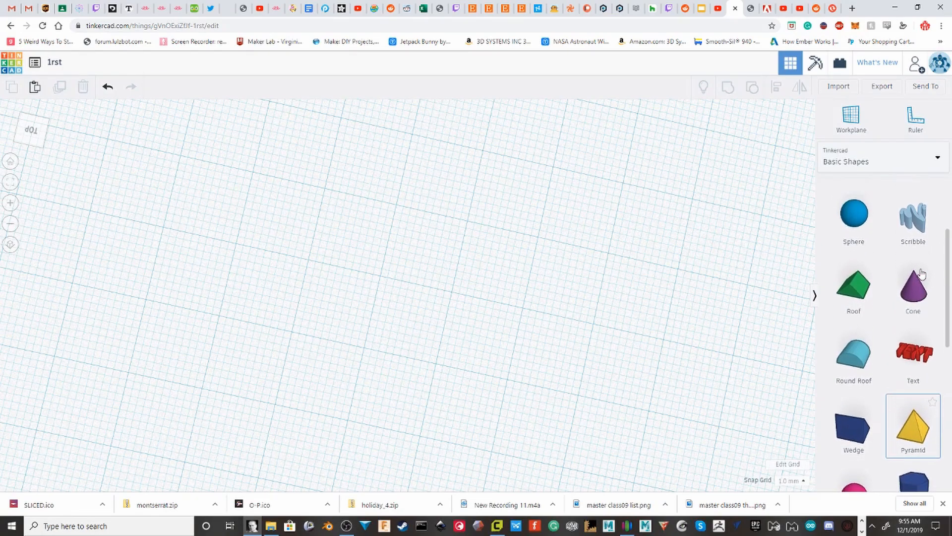
{"action": "scroll", "coordinate": [921, 274], "scroll_direction": "down", "scroll_amount": 5}
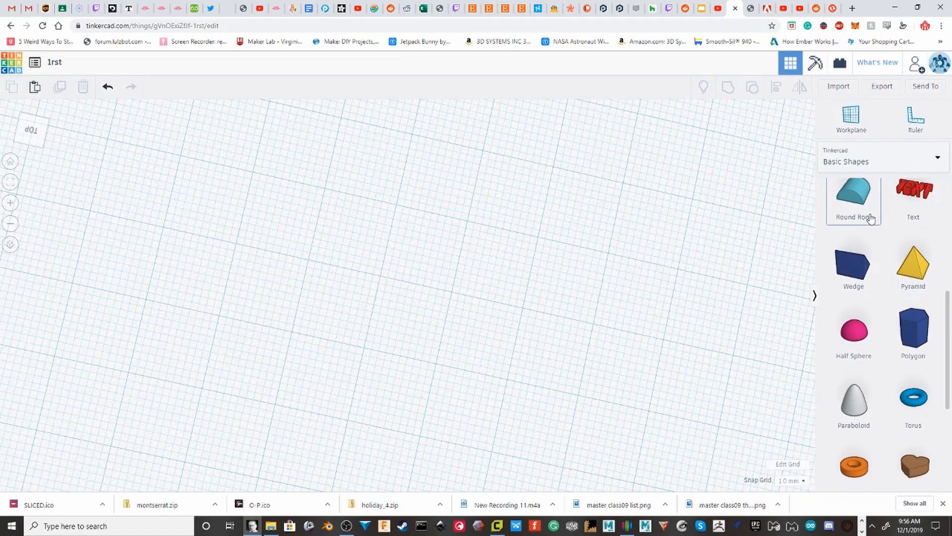
{"action": "left_click_drag", "start_coordinate": [756, 238], "coordinate": [452, 296]}
{"action": "right_click_drag", "start_coordinate": [618, 308], "coordinate": [396, 194]}
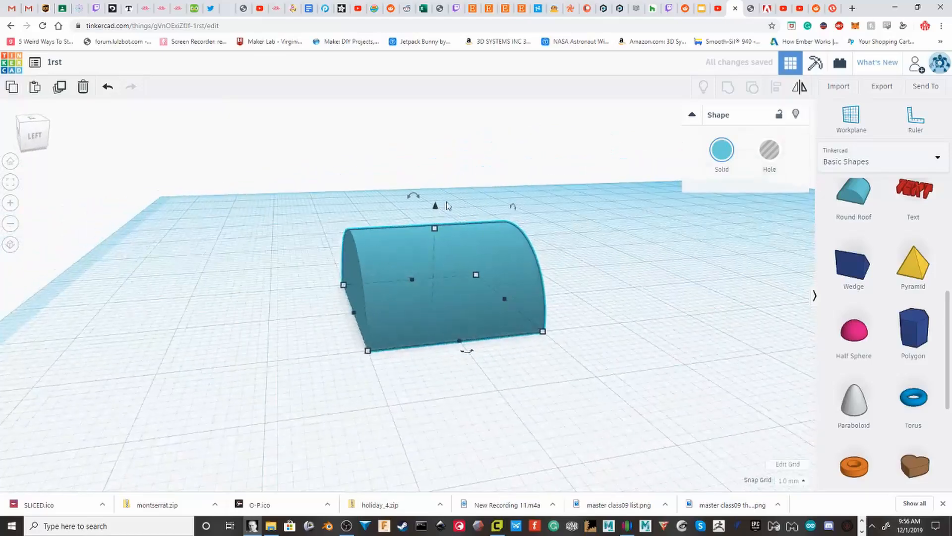
{"action": "left_click_drag", "start_coordinate": [413, 196], "coordinate": [484, 241]}
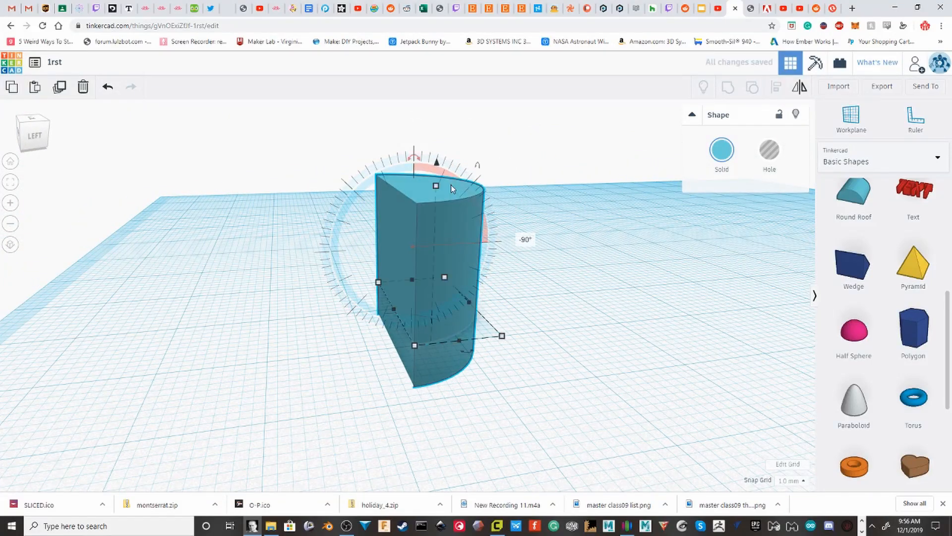
{"action": "left_click_drag", "start_coordinate": [437, 171], "coordinate": [464, 124]}
- Duplicate the upright round roof, move and turn the copy a quarter turn edge to edge, and repeat the duplication to form a four-lobed ring
{"action": "right_click_drag", "start_coordinate": [500, 240], "coordinate": [684, 252]}
{"action": "scroll", "coordinate": [664, 277], "scroll_direction": "up", "scroll_amount": 4}
{"action": "key", "text": "ctrl+d"}
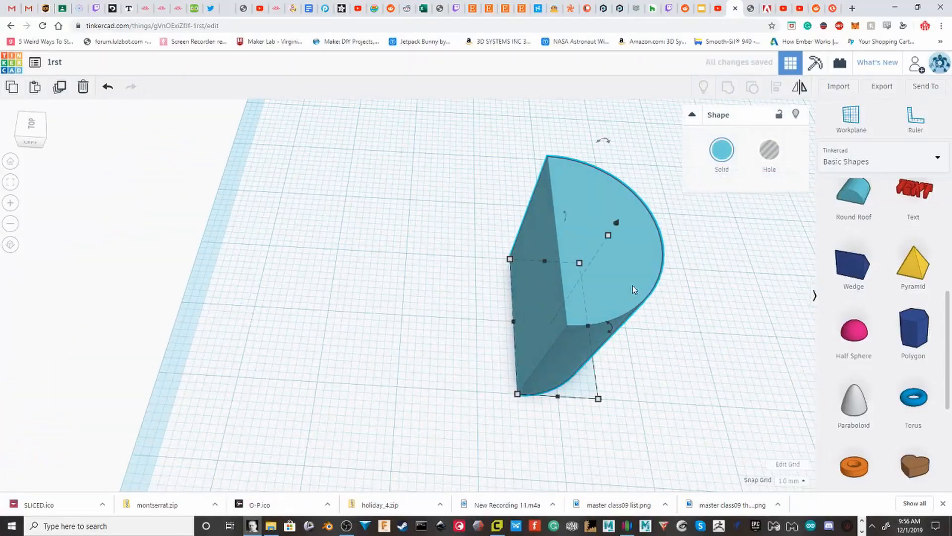
{"action": "left_click_drag", "start_coordinate": [615, 287], "coordinate": [502, 276]}
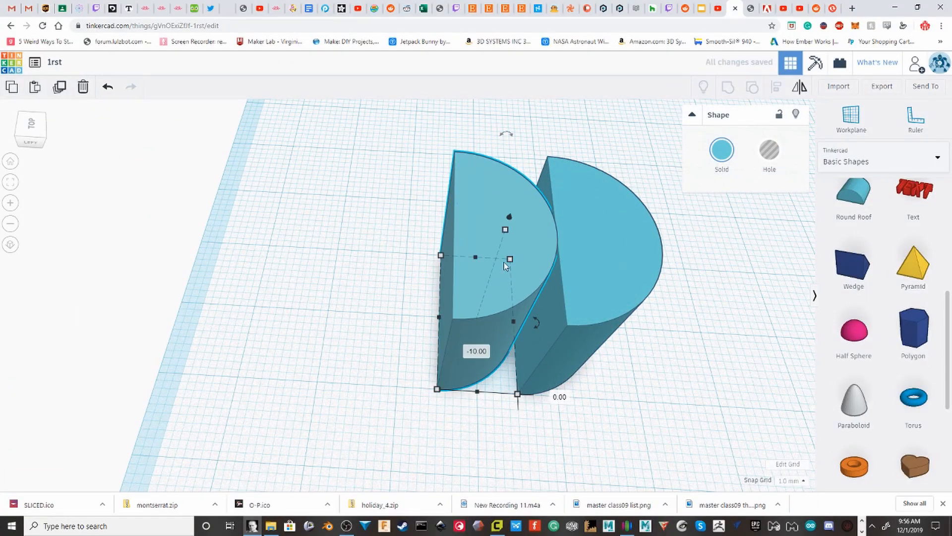
{"action": "left_click_drag", "start_coordinate": [536, 323], "coordinate": [466, 175]}
{"action": "scroll", "coordinate": [525, 258], "scroll_direction": "down", "scroll_amount": 4}
{"action": "key", "text": "ctrl+d"}
{"action": "key", "text": "ctrl+d"}
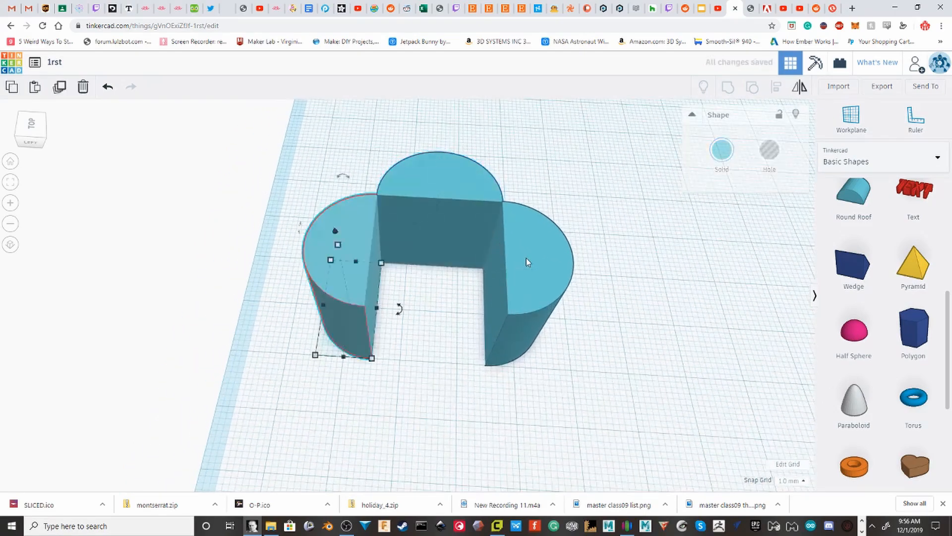
- Select all four round roof pieces of the ring and delete them
{"action": "left_click", "coordinate": [458, 240]}
{"action": "right_click_drag", "start_coordinate": [458, 240], "coordinate": [774, 317]}
{"action": "left_click_drag", "start_coordinate": [612, 384], "coordinate": [249, 140]}
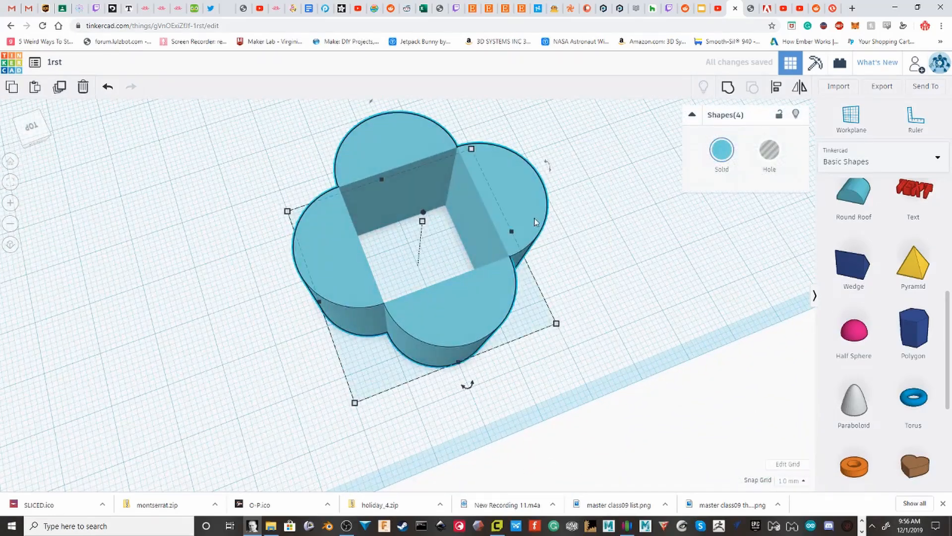
{"action": "key", "text": "Delete"}
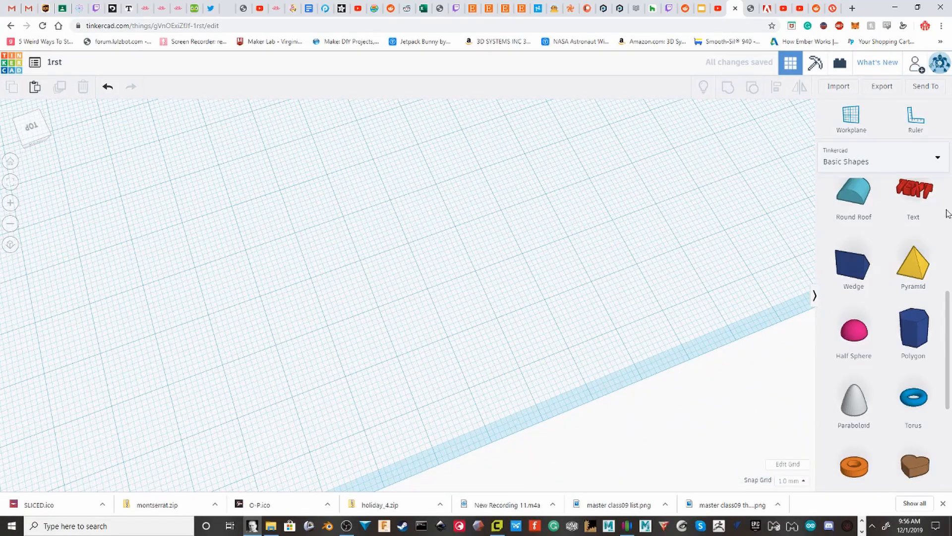
- Place a pink half sphere on the workplane, duplicate it and shift the copy so that it partly overlaps the original
{"action": "left_click_drag", "start_coordinate": [855, 326], "coordinate": [425, 292]}
{"action": "right_click_drag", "start_coordinate": [434, 287], "coordinate": [484, 278]}
{"action": "left_click", "coordinate": [459, 273]}
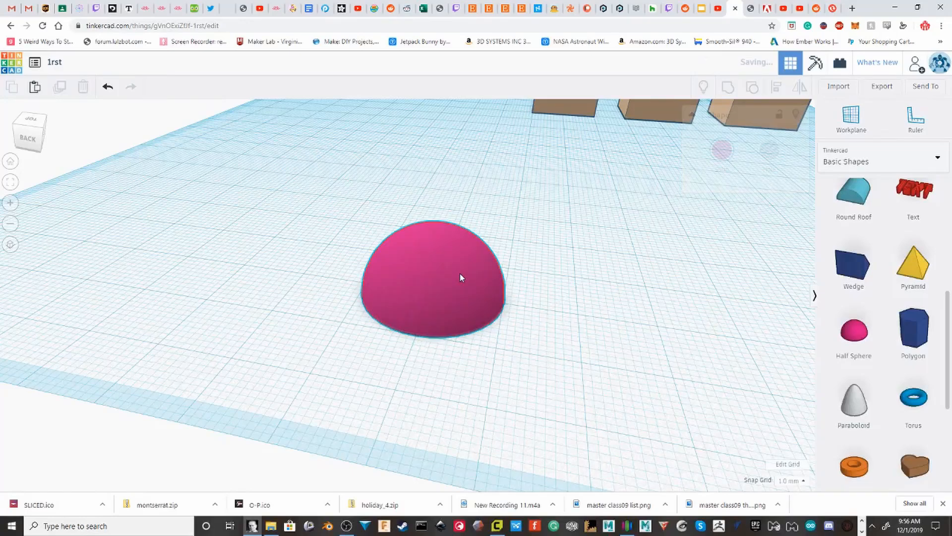
{"action": "left_click_drag", "start_coordinate": [447, 272], "coordinate": [502, 296]}
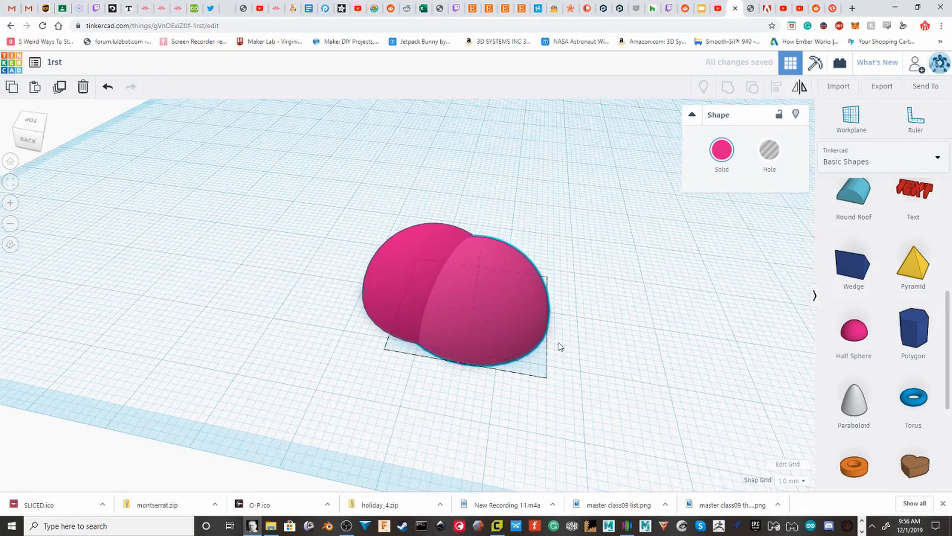
- Select all the overlapping half spheres and delete them
{"action": "right_click_drag", "start_coordinate": [558, 346], "coordinate": [408, 344]}
{"action": "middle_click_drag", "start_coordinate": [408, 344], "coordinate": [484, 246]}
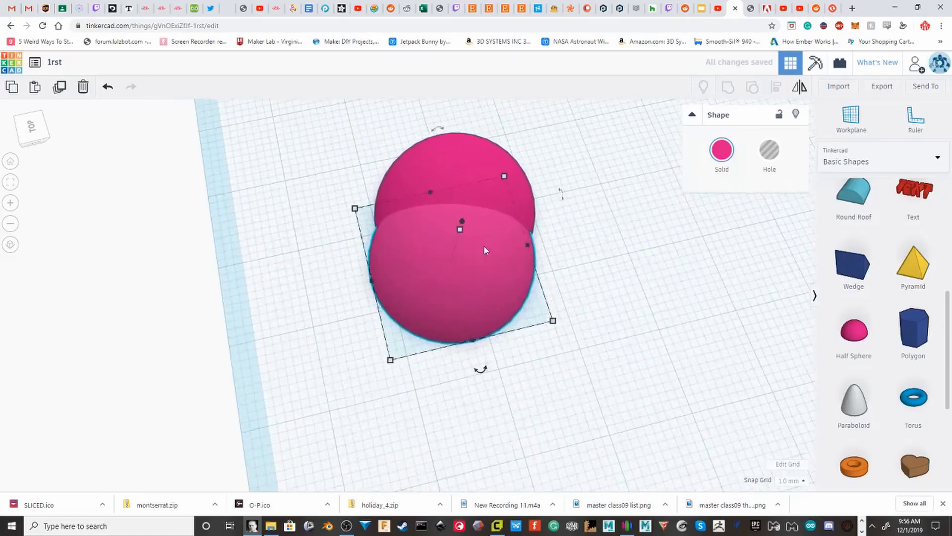
{"action": "right_click_drag", "start_coordinate": [484, 248], "coordinate": [633, 290]}
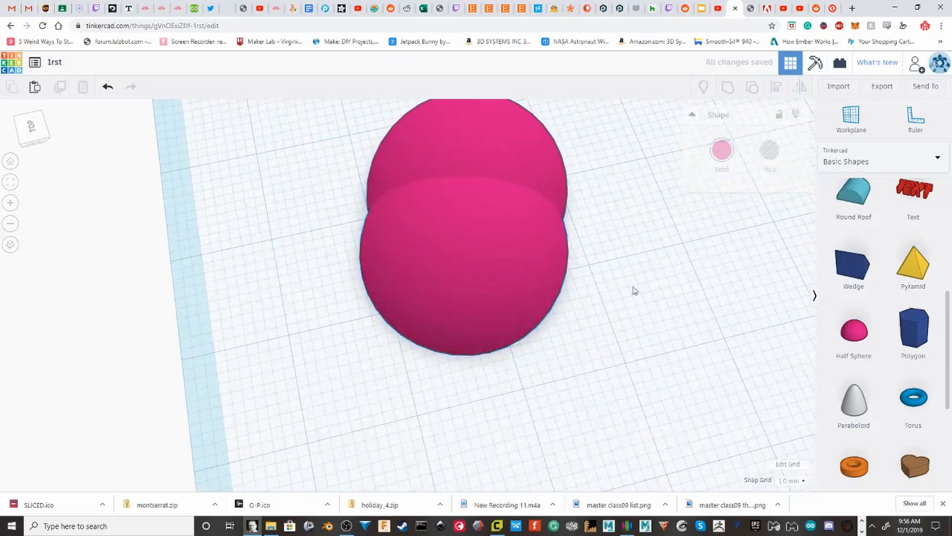
{"action": "left_click", "coordinate": [522, 274], "text": "shift"}
{"action": "left_click", "coordinate": [522, 275]}
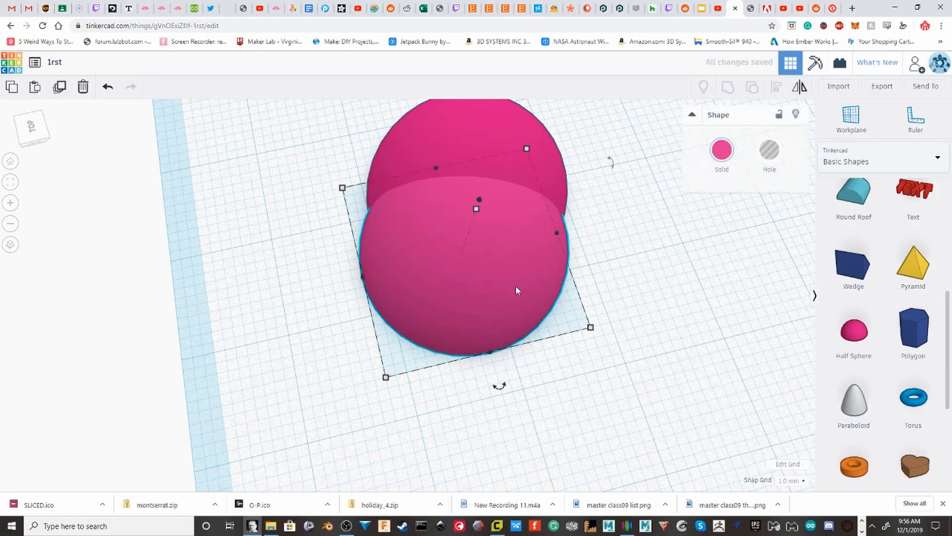
{"action": "left_click", "coordinate": [655, 361]}
{"action": "left_click_drag", "start_coordinate": [664, 426], "coordinate": [298, 185]}
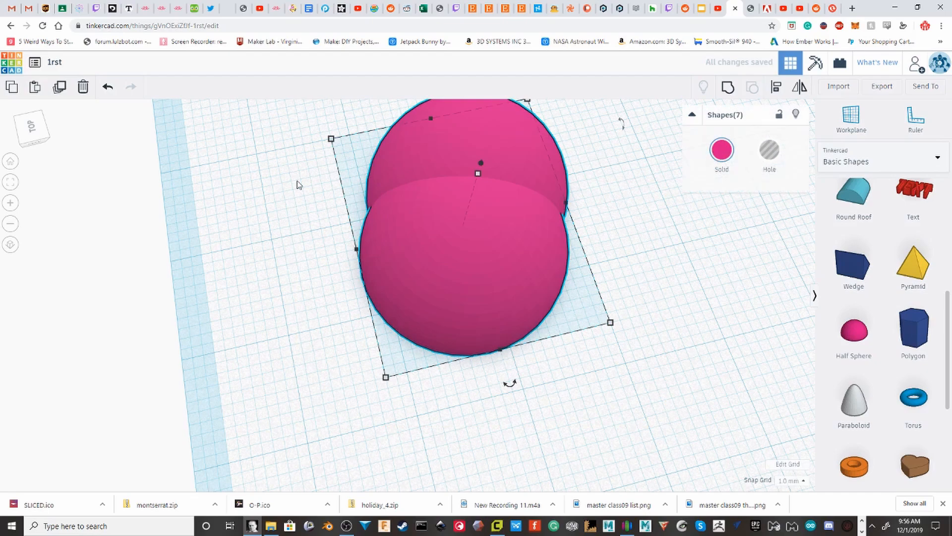
{"action": "key", "text": "Delete"}
- Place an orange cylinder from the basic shapes on the workplane and set its sides to 64
{"action": "scroll", "coordinate": [912, 347], "scroll_direction": "up", "scroll_amount": 5}
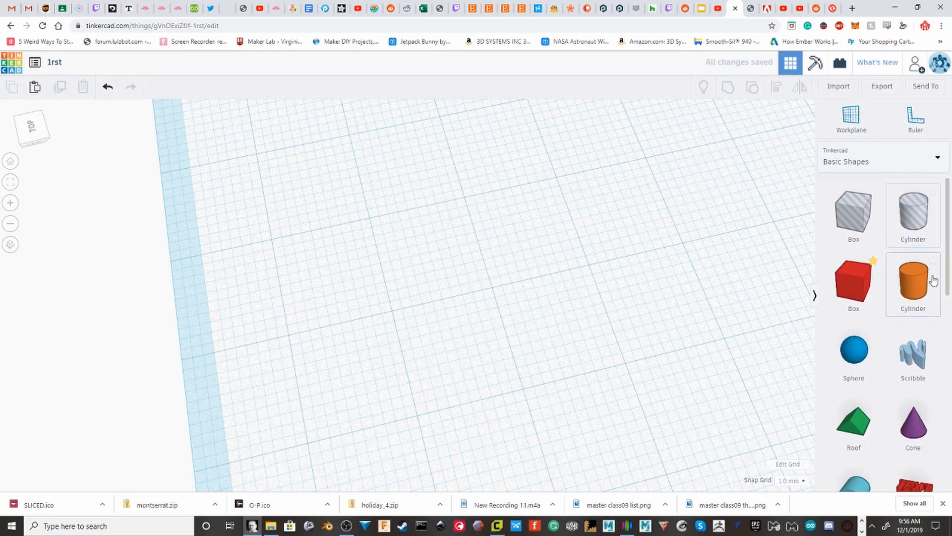
{"action": "left_click_drag", "start_coordinate": [922, 278], "coordinate": [463, 198]}
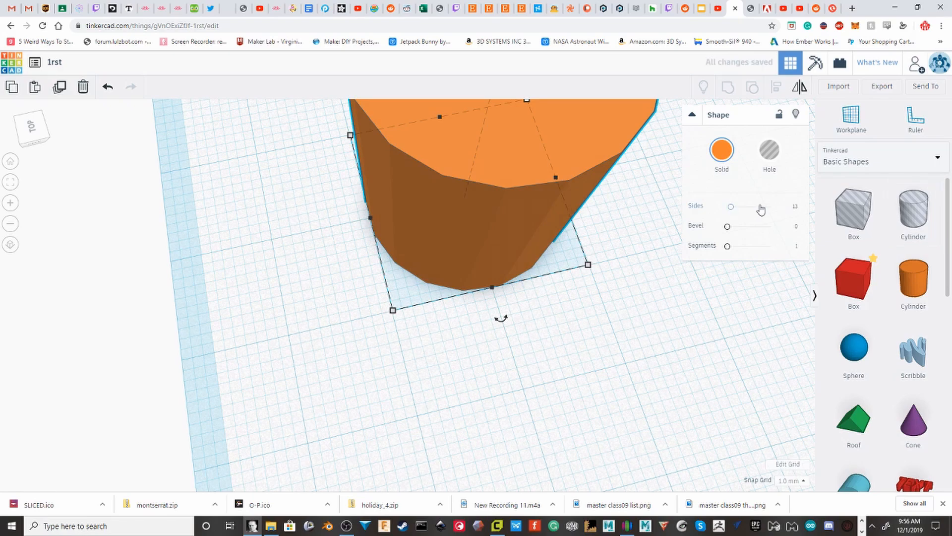
{"action": "mouse_move", "coordinate": [760, 205]}
{"action": "left_mouse_down"}
{"action": "mouse_move", "coordinate": [746, 207]}
{"action": "mouse_move", "coordinate": [774, 206]}
{"action": "left_mouse_up"}
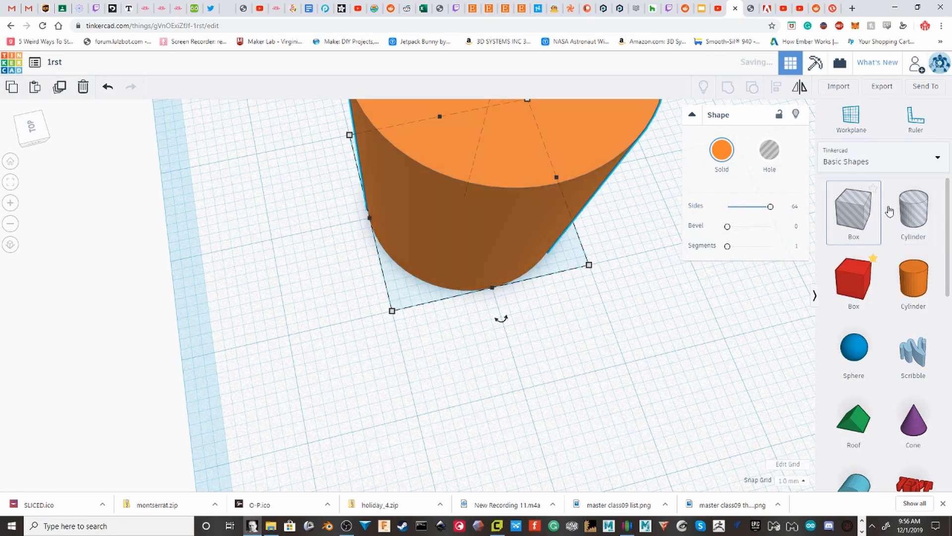
- Place a hole cylinder slightly offset over the orange cylinder and group both to cut out a crescent shape
{"action": "left_click_drag", "start_coordinate": [908, 211], "coordinate": [503, 251]}
{"action": "right_click_drag", "start_coordinate": [504, 252], "coordinate": [325, 380]}
{"action": "scroll", "coordinate": [455, 327], "scroll_direction": "down", "scroll_amount": 4}
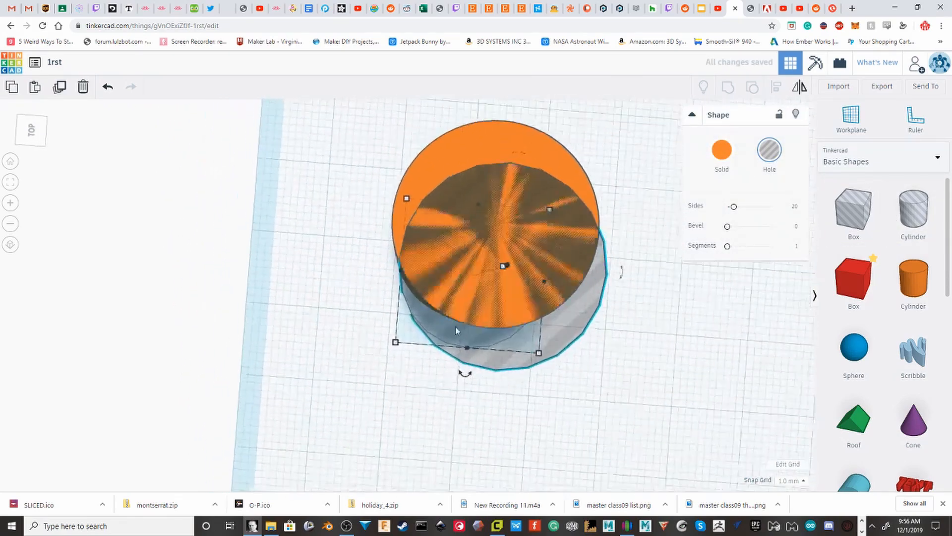
{"action": "mouse_move", "coordinate": [532, 318]}
{"action": "left_mouse_down"}
{"action": "mouse_move", "coordinate": [540, 322]}
{"action": "mouse_move", "coordinate": [551, 300]}
{"action": "mouse_move", "coordinate": [533, 305]}
{"action": "left_mouse_up"}
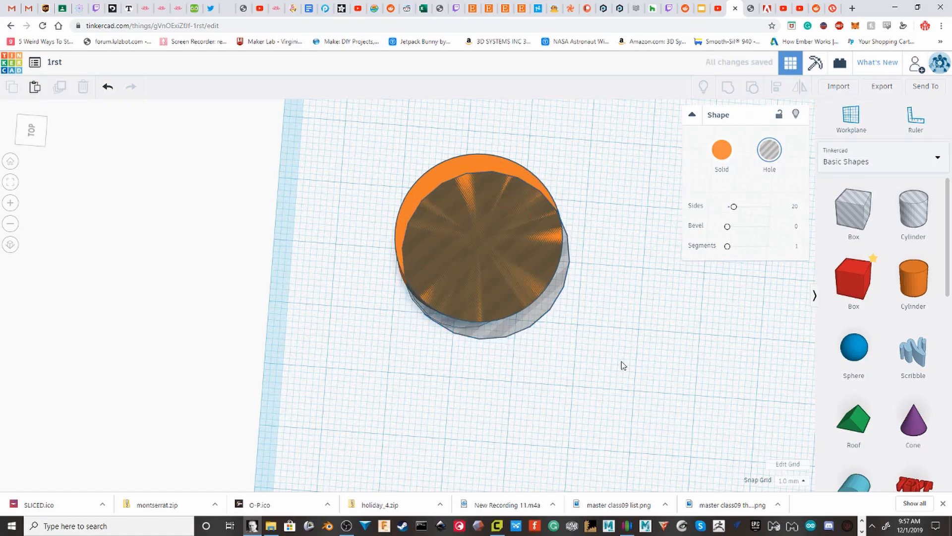
{"action": "left_click_drag", "start_coordinate": [623, 366], "coordinate": [350, 139]}
{"action": "left_click", "coordinate": [728, 86]}
{"action": "left_click", "coordinate": [650, 287]}
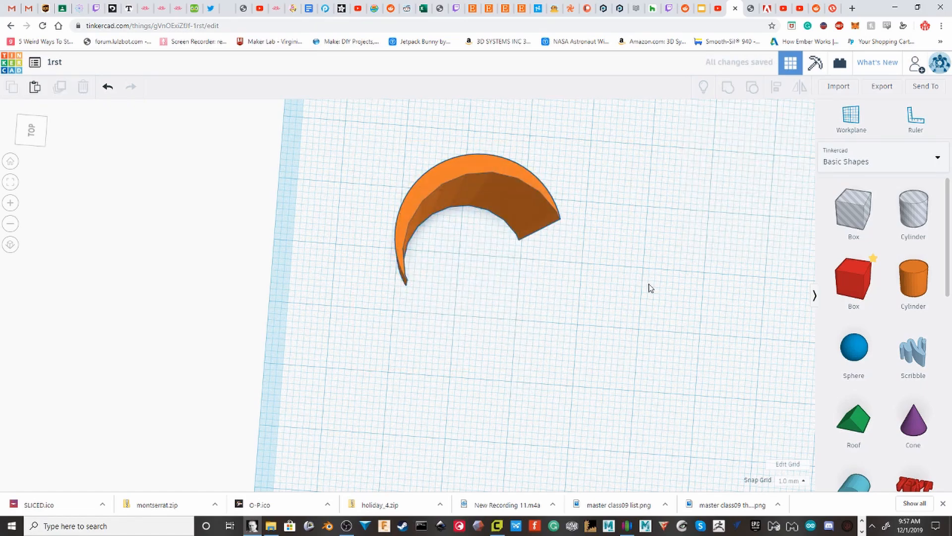
- Flatten the orange crescent by lowering its height
{"action": "middle_click_drag", "start_coordinate": [516, 234], "coordinate": [428, 291]}
{"action": "left_click", "coordinate": [447, 272]}
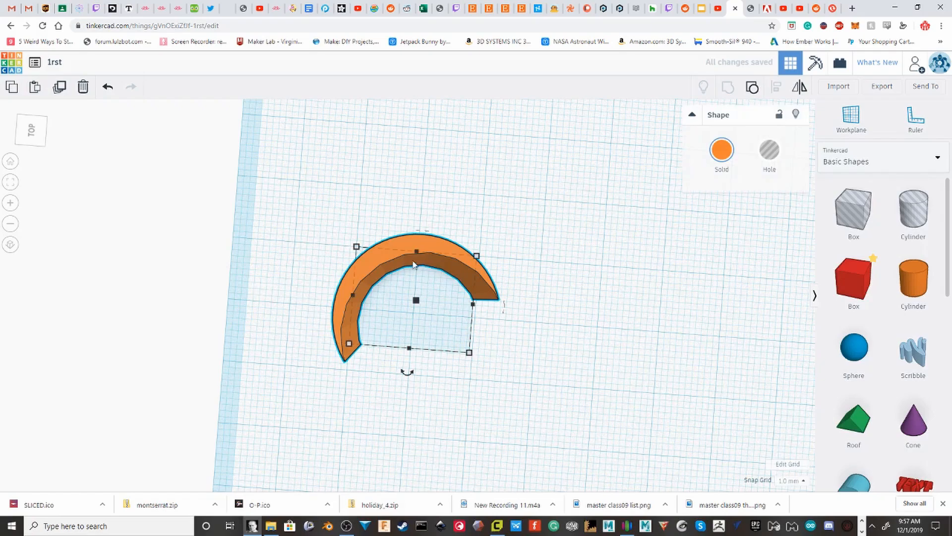
{"action": "right_click_drag", "start_coordinate": [413, 259], "coordinate": [430, 208]}
{"action": "left_click_drag", "start_coordinate": [413, 142], "coordinate": [408, 264]}
{"action": "right_click_drag", "start_coordinate": [440, 235], "coordinate": [470, 291]}
{"action": "scroll", "coordinate": [467, 287], "scroll_direction": "up", "scroll_amount": 2}
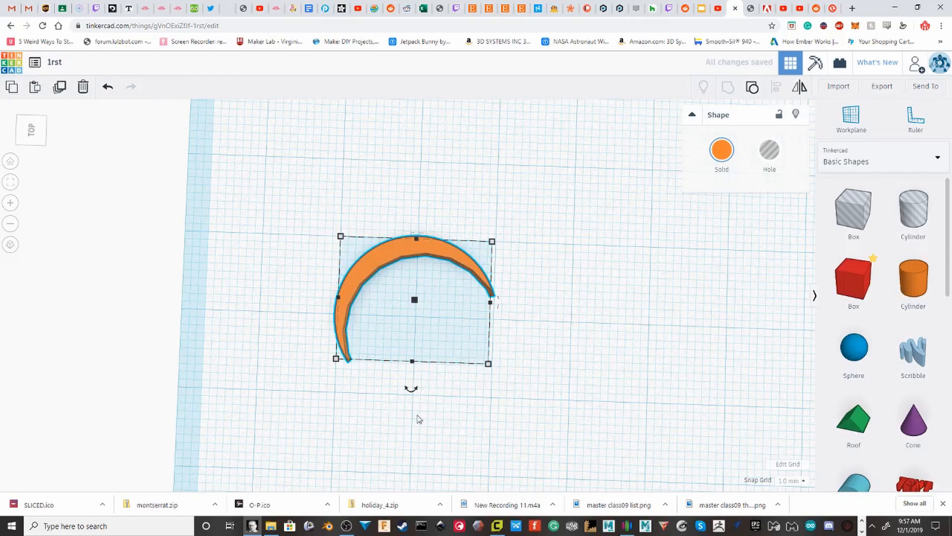
- Duplicate the crescent with the copy slightly rotated and shifted, and repeat the duplication until the blades close into a full pinwheel
{"action": "left_click_drag", "start_coordinate": [411, 388], "coordinate": [440, 402]}
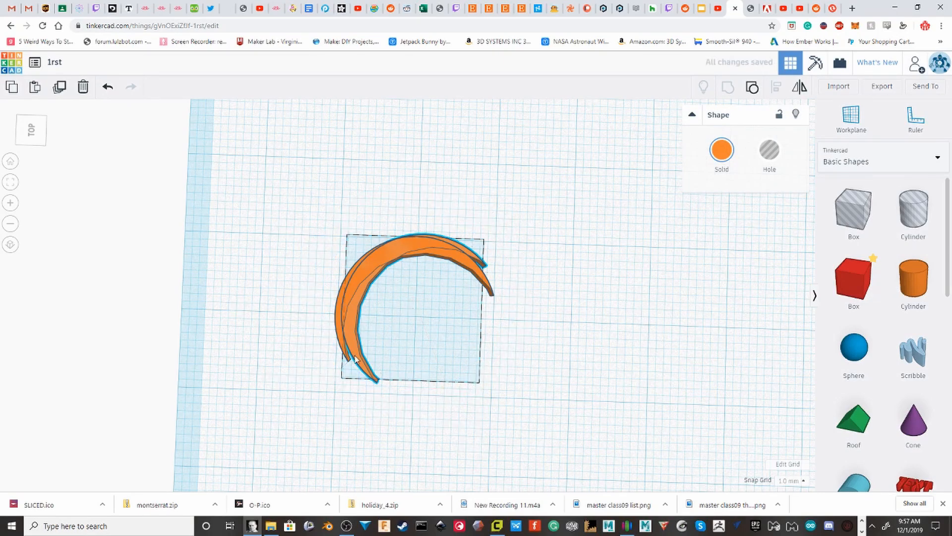
{"action": "left_click_drag", "start_coordinate": [354, 357], "coordinate": [372, 365]}
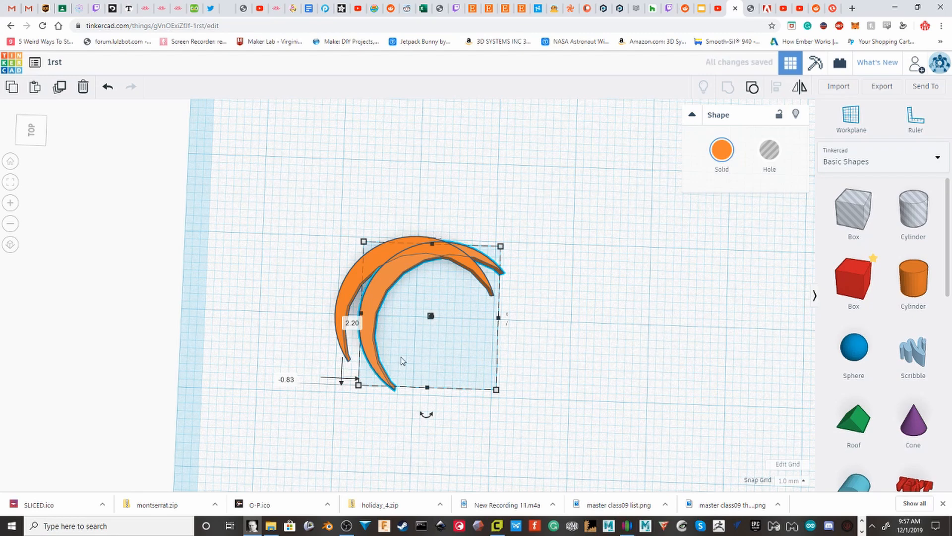
{"action": "key", "text": "ctrl+d"}
{"action": "key", "text": "ctrl+d"}
{"action": "key", "text": "ctrl+d"}
{"action": "key", "text": "ctrl+d"}
{"action": "key", "text": "ctrl+d"}
{"action": "key", "text": "ctrl+d"}
{"action": "key", "text": "ctrl+d"}
{"action": "key", "text": "ctrl+d"}
{"action": "key", "text": "ctrl+d"}
{"action": "key", "text": "ctrl+d"}
{"action": "key", "text": "ctrl+d"}
{"action": "key", "text": "ctrl+d"}
{"action": "key", "text": "ctrl+d"}
{"action": "key", "text": "ctrl+d"}
{"action": "key", "text": "ctrl+d"}
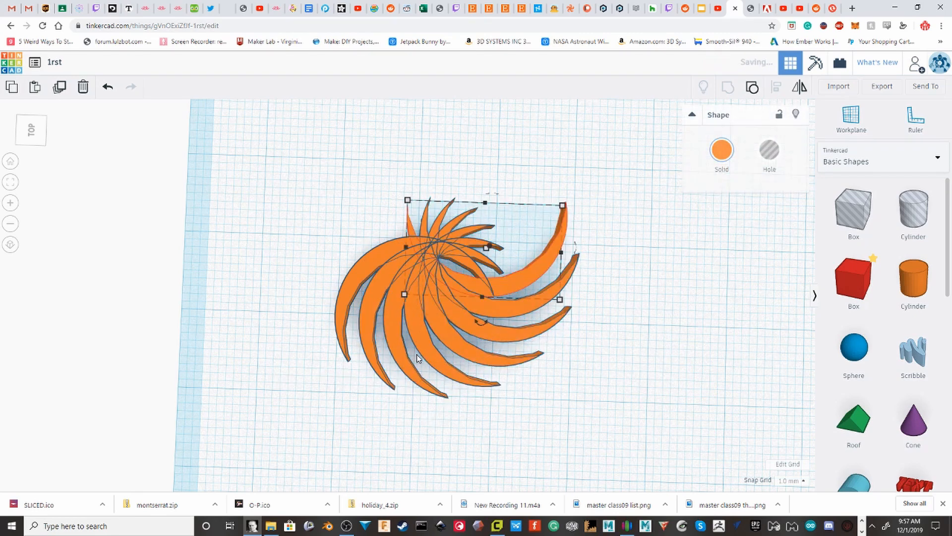
{"action": "key", "text": "ctrl+d"}
{"action": "key", "text": "ctrl+d"}
{"action": "key", "text": "ctrl+d"}
{"action": "key", "text": "ctrl+d"}
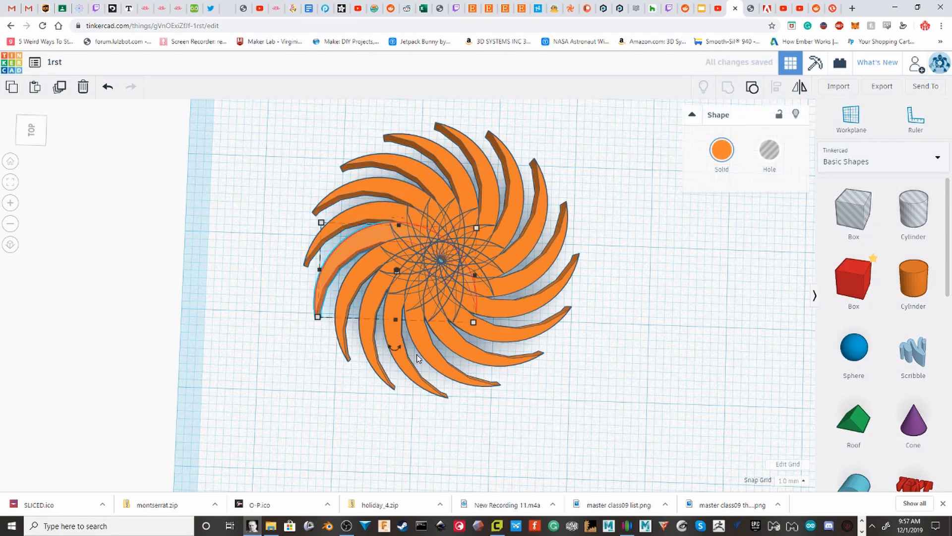
{"action": "key", "text": "ctrl+z"}
- Select all the crescents of the pinwheel and group them into one shape
{"action": "scroll", "coordinate": [416, 354], "scroll_direction": "up", "scroll_amount": 5}
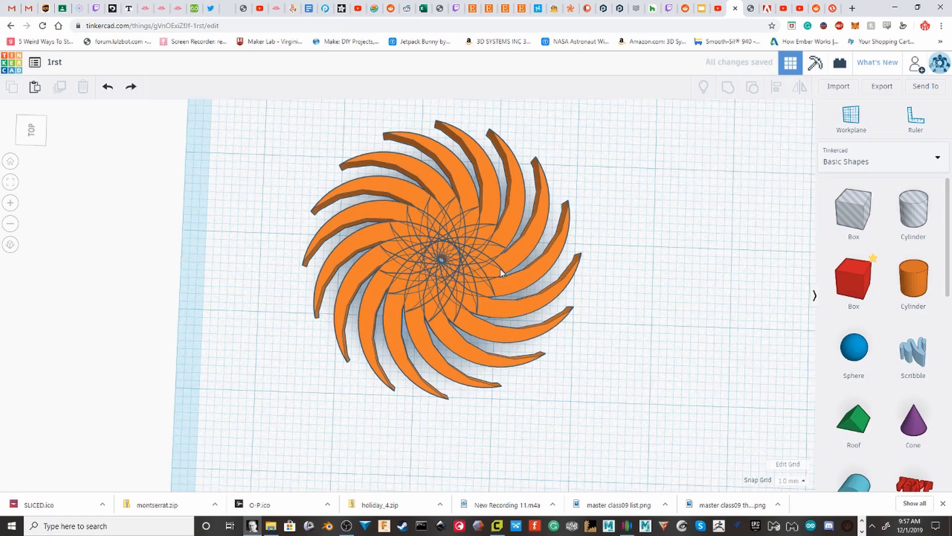
{"action": "right_click_drag", "start_coordinate": [147, 261], "coordinate": [121, 234]}
{"action": "scroll", "coordinate": [151, 231], "scroll_direction": "up", "scroll_amount": 10}
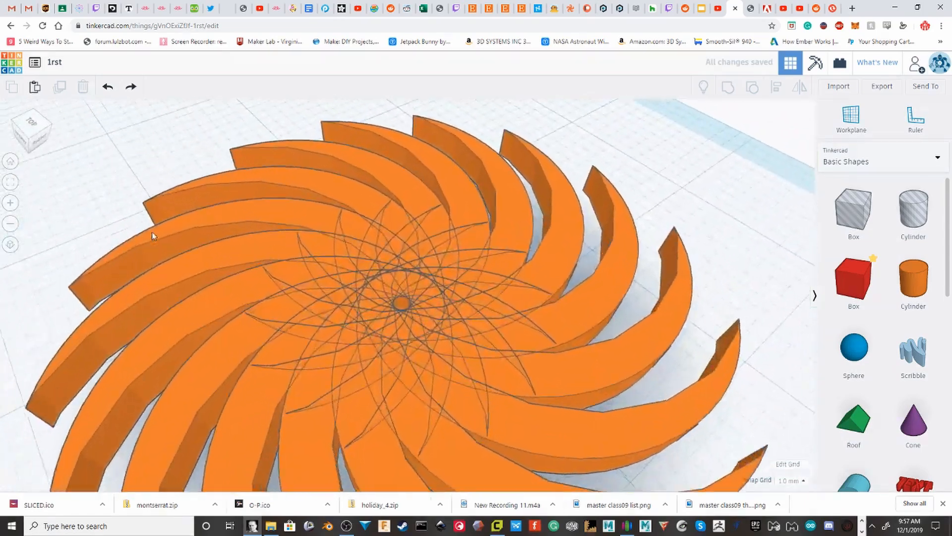
{"action": "right_click_drag", "start_coordinate": [241, 242], "coordinate": [624, 280]}
{"action": "scroll", "coordinate": [623, 277], "scroll_direction": "down", "scroll_amount": 5}
{"action": "scroll", "coordinate": [621, 275], "scroll_direction": "down", "scroll_amount": 10}
{"action": "left_click_drag", "start_coordinate": [581, 388], "coordinate": [299, 203]}
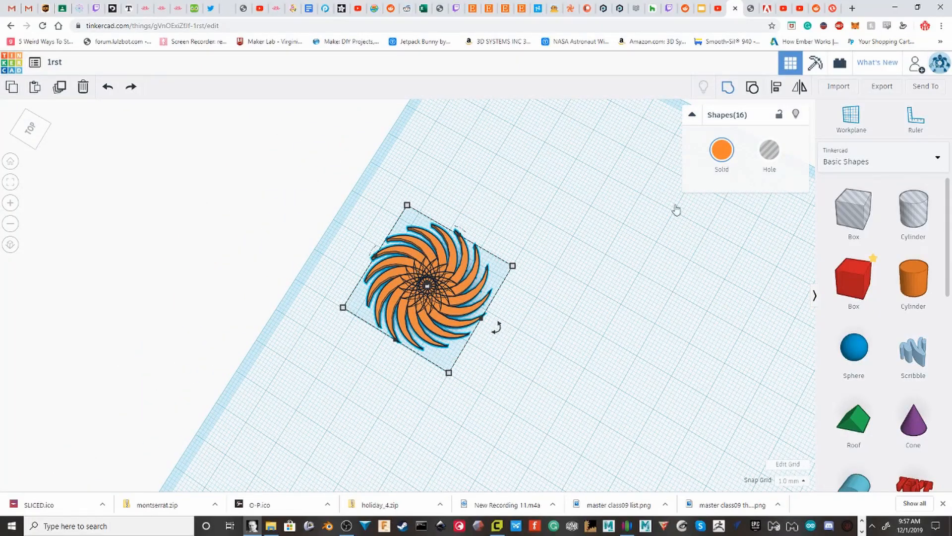
{"action": "key", "text": "ctrl+g"}
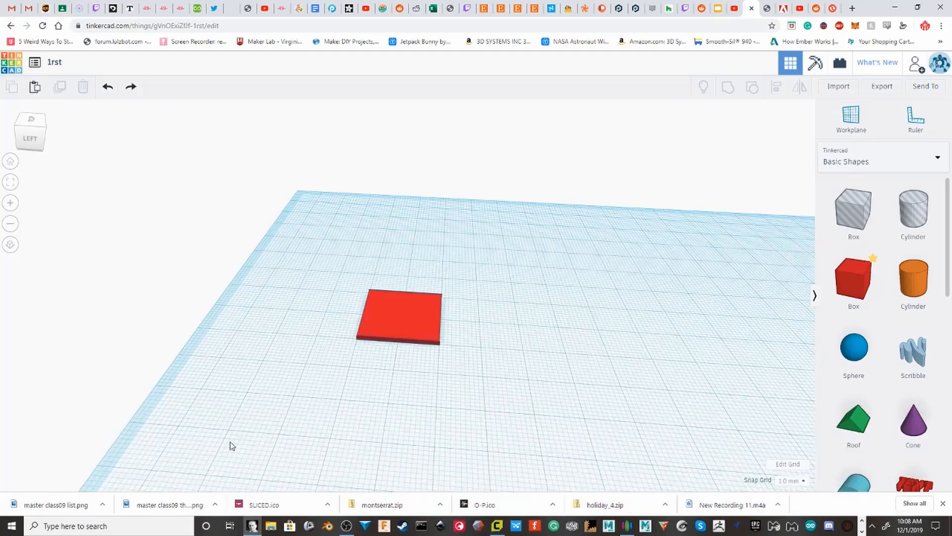
- Place a purple cone from the basic shapes on the workplane and delete the flat red box
{"action": "right_click_drag", "start_coordinate": [229, 444], "coordinate": [422, 373]}
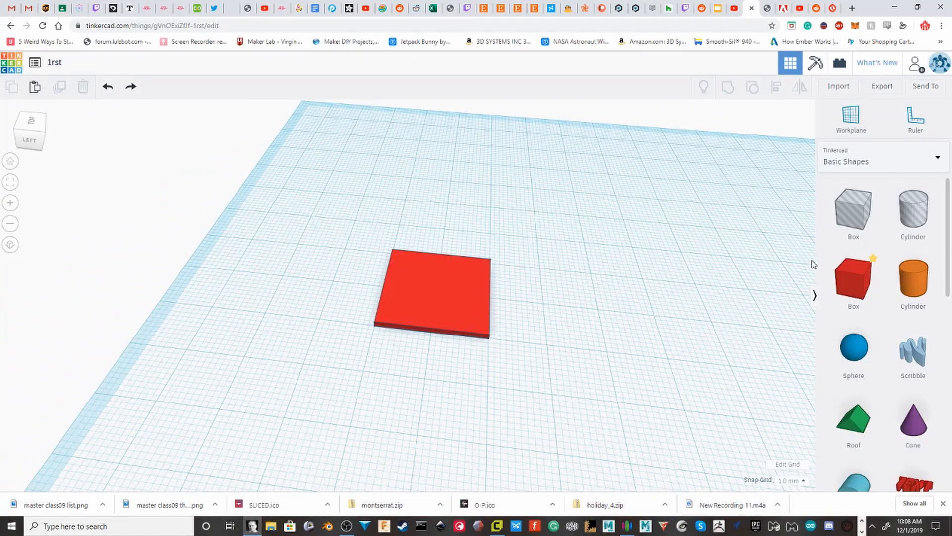
{"action": "scroll", "coordinate": [923, 302], "scroll_direction": "down", "scroll_amount": 2}
{"action": "left_click_drag", "start_coordinate": [913, 320], "coordinate": [574, 313]}
{"action": "left_click", "coordinate": [424, 305]}
{"action": "left_click", "coordinate": [428, 299]}
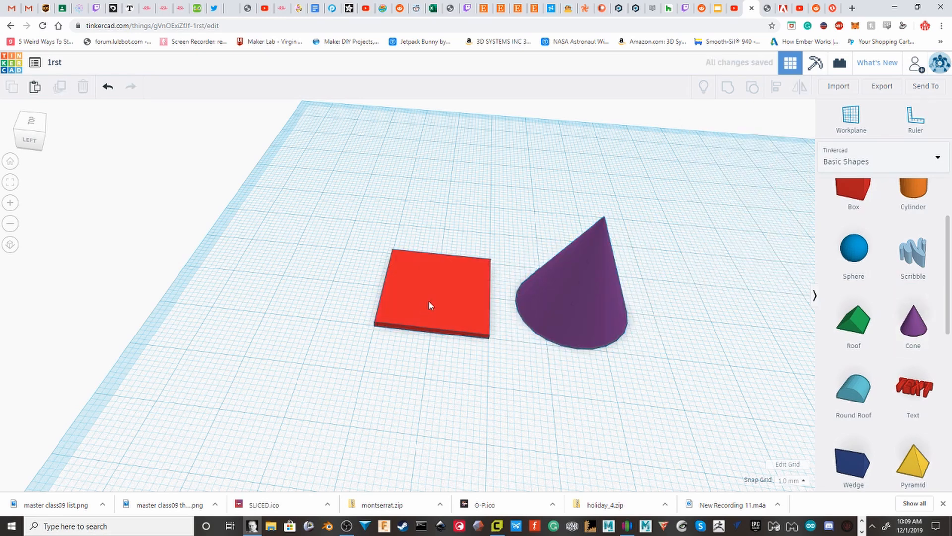
{"action": "key", "text": "Delete"}
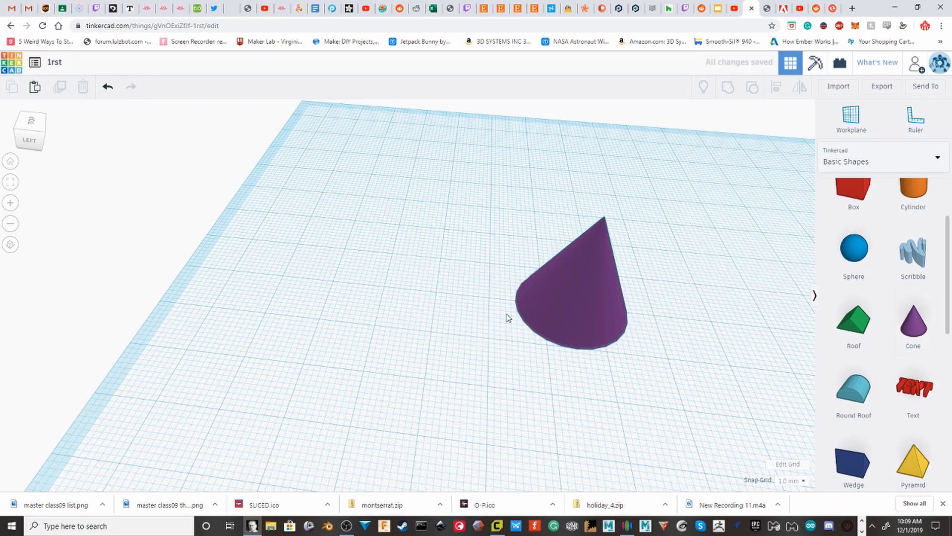
- Move the cone to where the red box was and squash its base to 4 mm thick
{"action": "left_click_drag", "start_coordinate": [570, 320], "coordinate": [460, 292]}
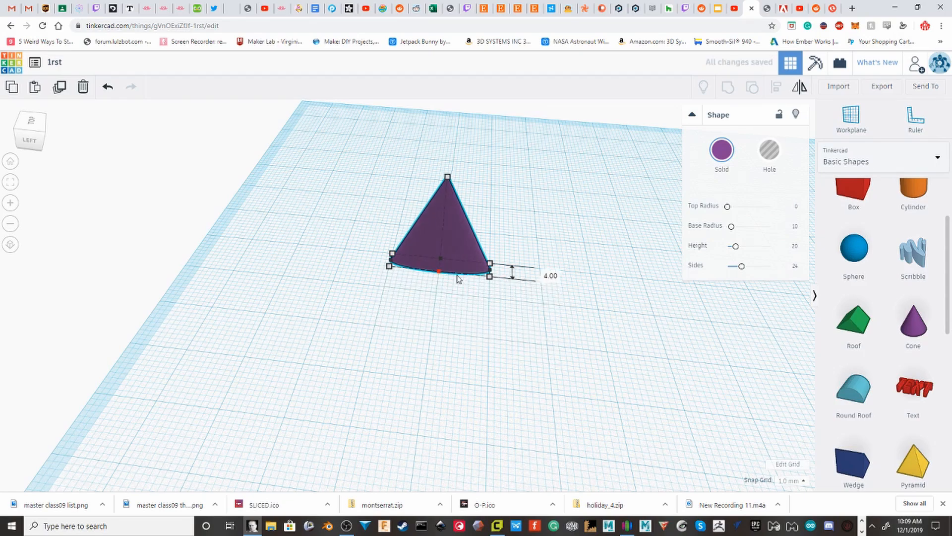
{"action": "right_click_drag", "start_coordinate": [559, 306], "coordinate": [572, 370]}
{"action": "middle_click_drag", "start_coordinate": [570, 366], "coordinate": [585, 392]}
{"action": "left_click", "coordinate": [388, 368]}
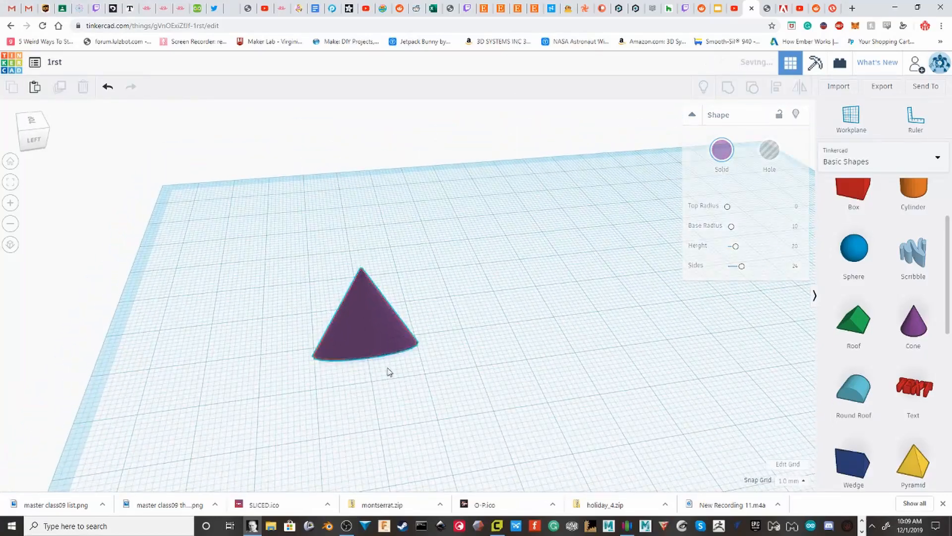
- Duplicate the flattened cone, place the copy directly beside the original and resize its base length to 19 mm
{"action": "left_click", "coordinate": [371, 336]}
{"action": "left_click_drag", "start_coordinate": [370, 335], "coordinate": [471, 353], "text": "alt"}
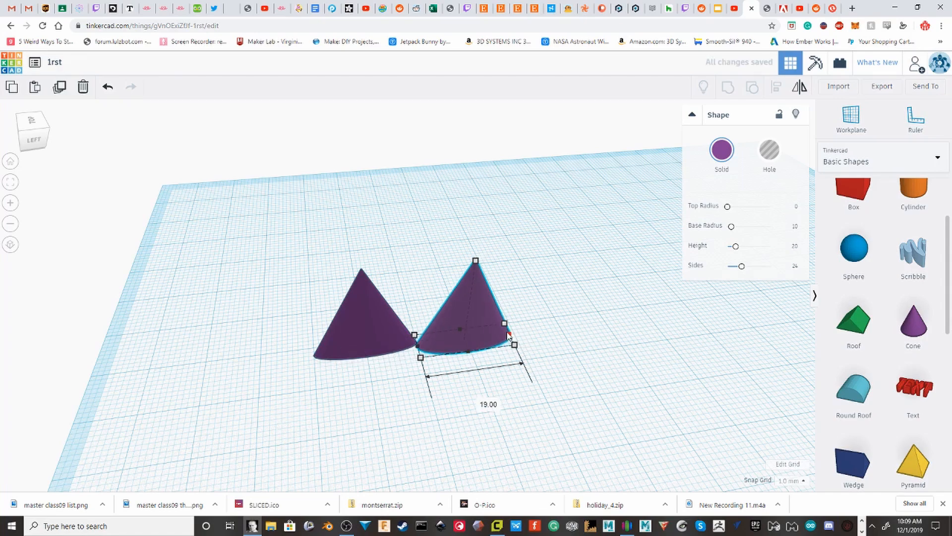
{"action": "right_click_drag", "start_coordinate": [506, 336], "coordinate": [439, 329]}
{"action": "middle_click_drag", "start_coordinate": [438, 325], "coordinate": [369, 313]}
{"action": "left_click", "coordinate": [11, 184]}
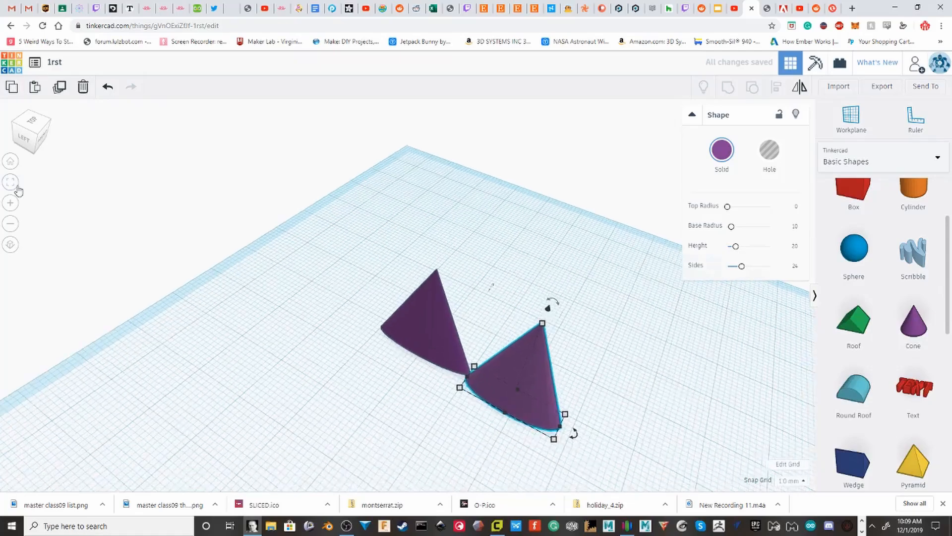
{"action": "scroll", "coordinate": [373, 325], "scroll_direction": "down", "scroll_amount": 3}
{"action": "left_click_drag", "start_coordinate": [28, 121], "coordinate": [28, 133]}
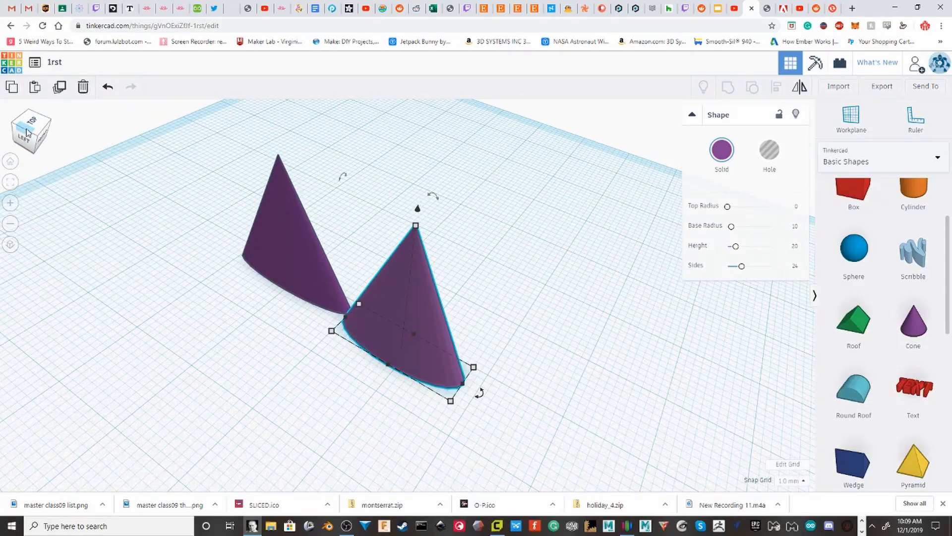
{"action": "left_click", "coordinate": [28, 139]}
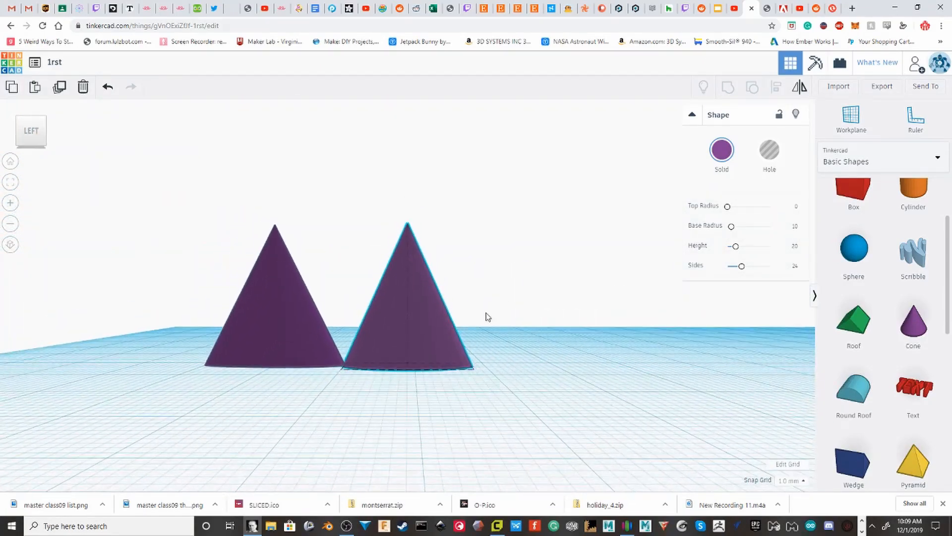
- Repeat the duplication of the resized cone to build a long row of progressively scaled cones
{"action": "right_click_drag", "start_coordinate": [490, 347], "coordinate": [516, 340]}
{"action": "scroll", "coordinate": [521, 318], "scroll_direction": "down", "scroll_amount": 5}
{"action": "key", "text": "ctrl+d"}
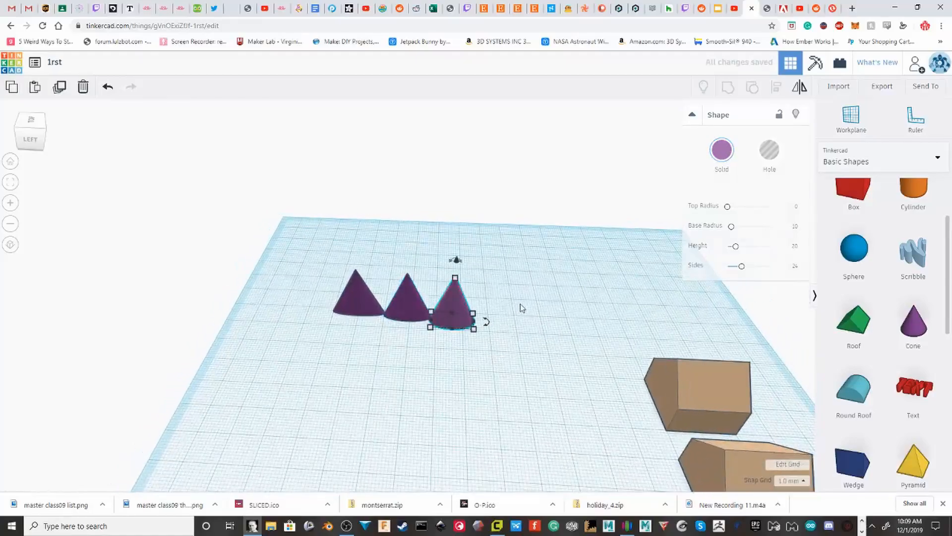
{"action": "key", "text": "ctrl+d"}
{"action": "key", "text": "ctrl+d"}
{"action": "key", "text": "ctrl+d"}
{"action": "key", "text": "ctrl+d"}
{"action": "key", "text": "ctrl+d"}
{"action": "key", "text": "ctrl+d"}
{"action": "key", "text": "ctrl+d"}
{"action": "key", "text": "ctrl+d"}
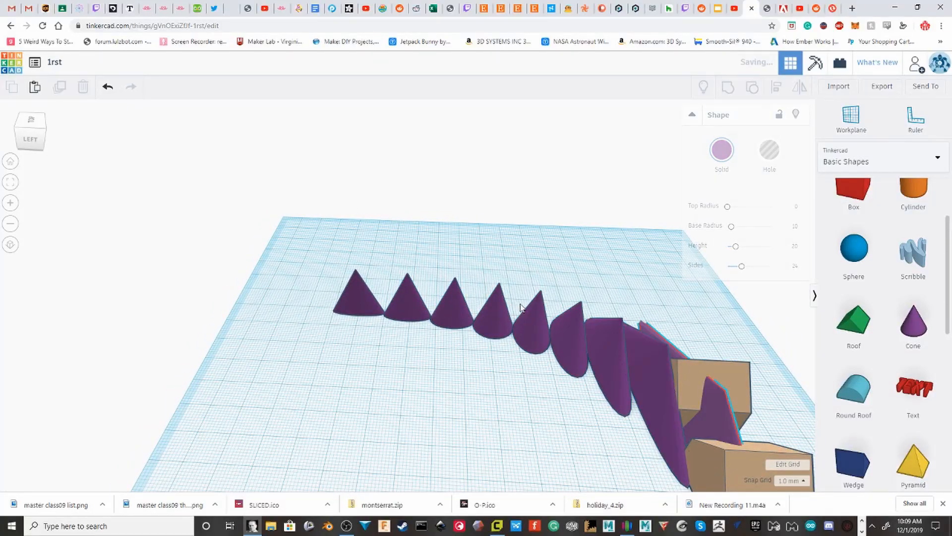
- Examine from above and from the side how the cones change shape along the row
{"action": "right_click_drag", "start_coordinate": [521, 307], "coordinate": [483, 435]}
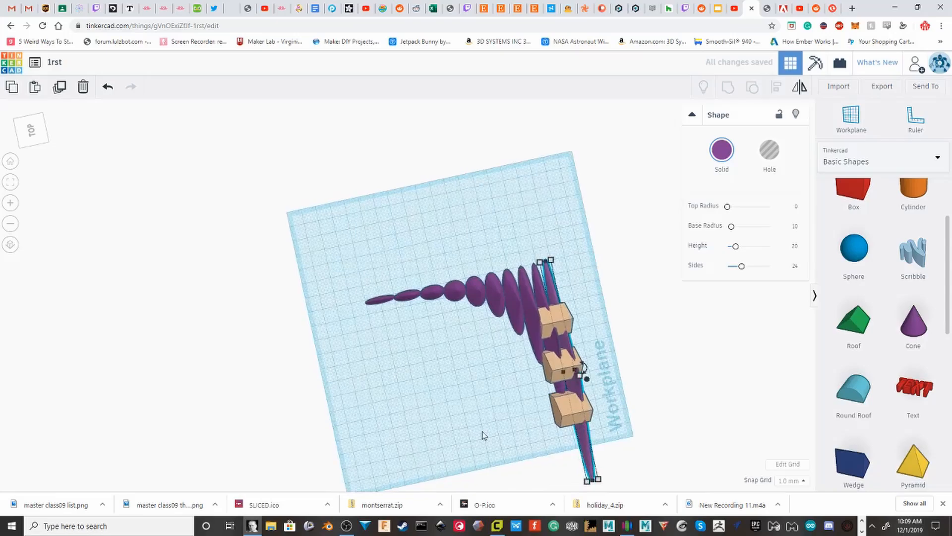
{"action": "scroll", "coordinate": [447, 272], "scroll_direction": "up", "scroll_amount": 5}
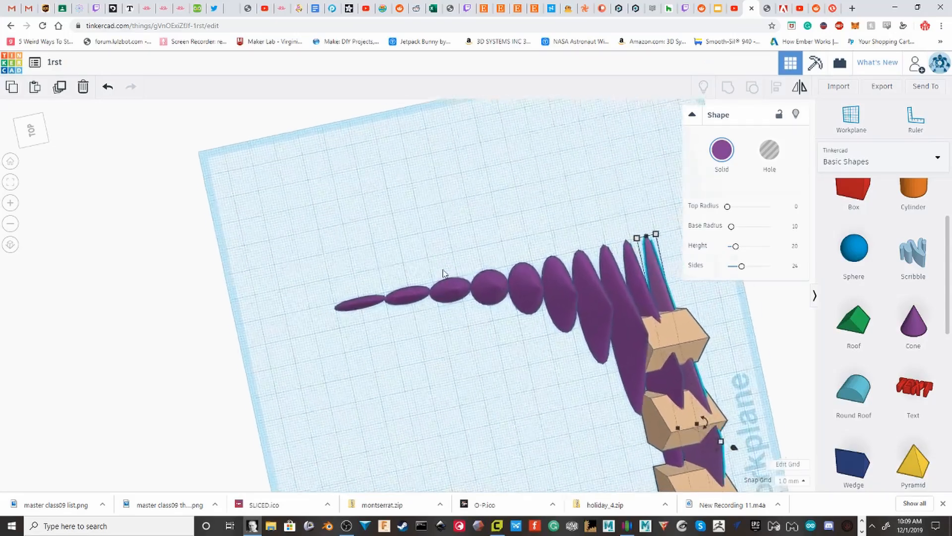
{"action": "scroll", "coordinate": [436, 256], "scroll_direction": "down", "scroll_amount": 6}
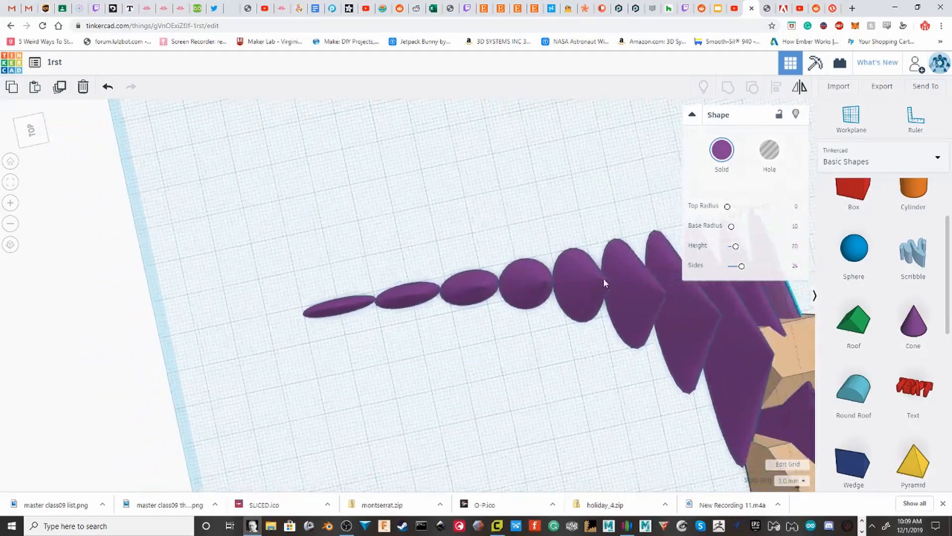
{"action": "scroll", "coordinate": [528, 354], "scroll_direction": "down", "scroll_amount": 2}
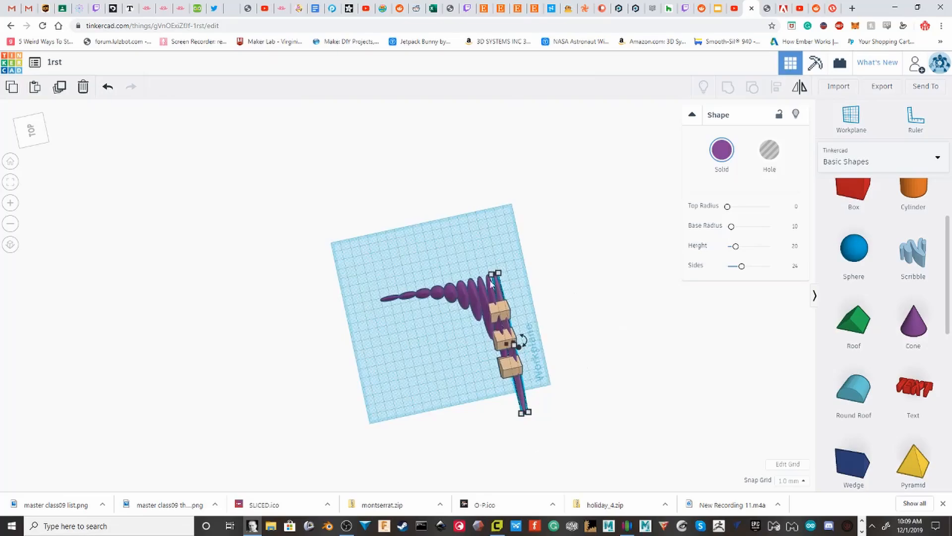
{"action": "scroll", "coordinate": [491, 280], "scroll_direction": "up", "scroll_amount": 6}
{"action": "right_click_drag", "start_coordinate": [621, 279], "coordinate": [504, 219]}
{"action": "scroll", "coordinate": [478, 239], "scroll_direction": "down", "scroll_amount": 3}
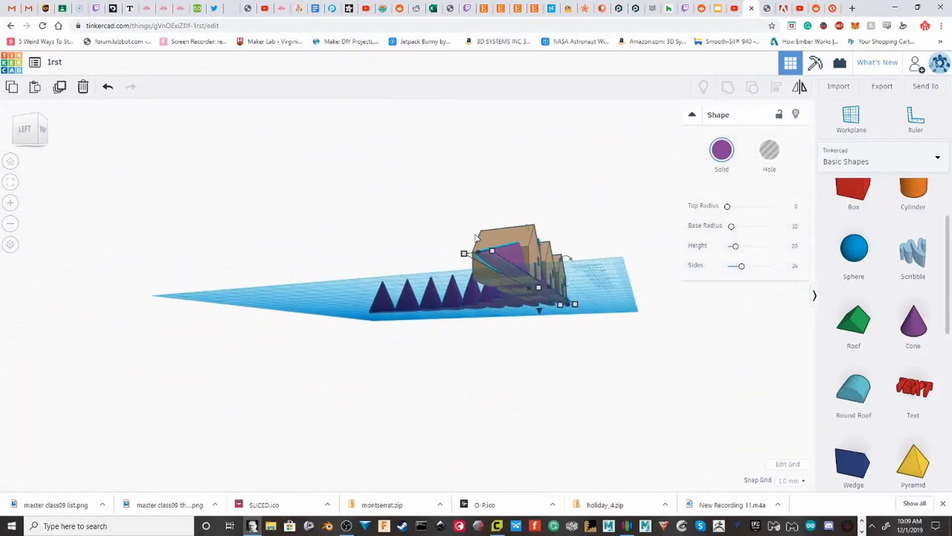
- Keep duplicating the last cone so that the scaled copies extend far beyond the workplane
{"action": "right_click_drag", "start_coordinate": [478, 238], "coordinate": [504, 223]}
{"action": "key", "text": "ctrl+d"}
{"action": "scroll", "coordinate": [504, 225], "scroll_direction": "down", "scroll_amount": 5}
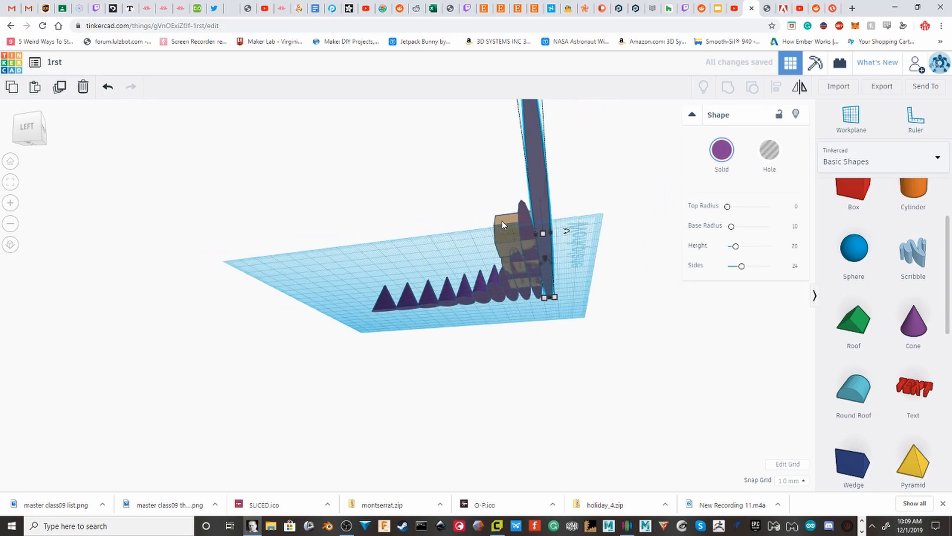
{"action": "right_click_drag", "start_coordinate": [493, 227], "coordinate": [830, 390]}
{"action": "middle_click_drag", "start_coordinate": [481, 279], "coordinate": [465, 338]}
{"action": "scroll", "coordinate": [464, 340], "scroll_direction": "up", "scroll_amount": 4}
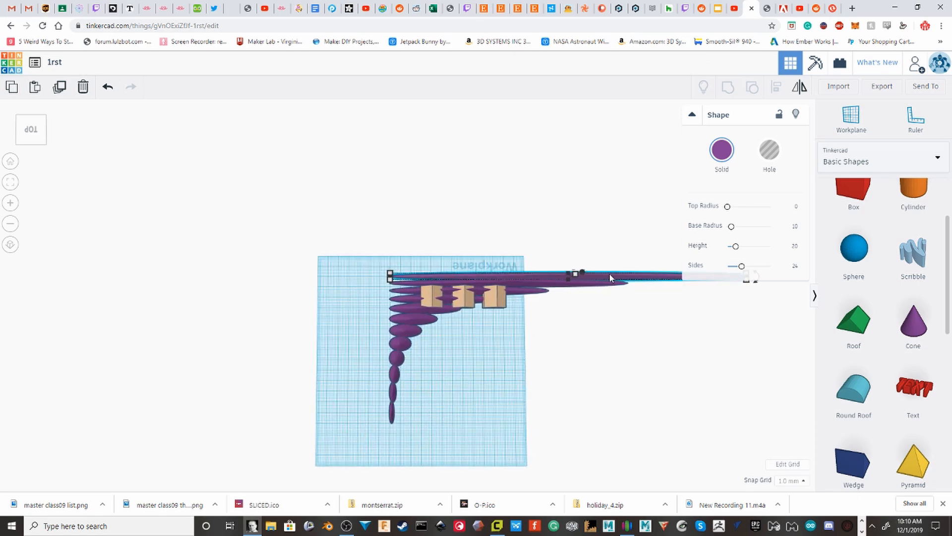
{"action": "scroll", "coordinate": [609, 275], "scroll_direction": "down", "scroll_amount": 5}
{"action": "scroll", "coordinate": [580, 285], "scroll_direction": "down", "scroll_amount": 3}
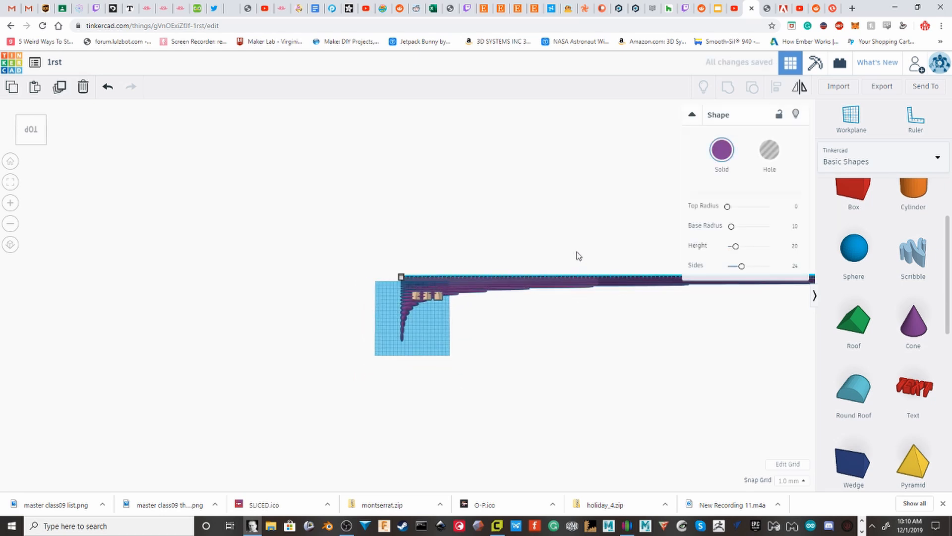
{"action": "right_click_drag", "start_coordinate": [603, 316], "coordinate": [429, 444]}
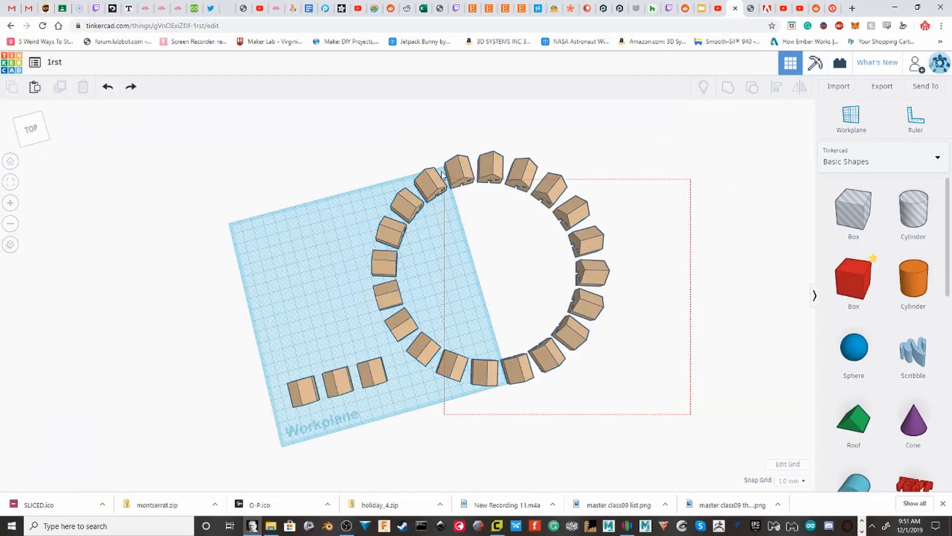
- Select the houses arranged in a ring and delete them, keeping the row of three houses
{"action": "key", "text": "Delete"}
{"action": "left_click_drag", "start_coordinate": [468, 276], "coordinate": [329, 166]}
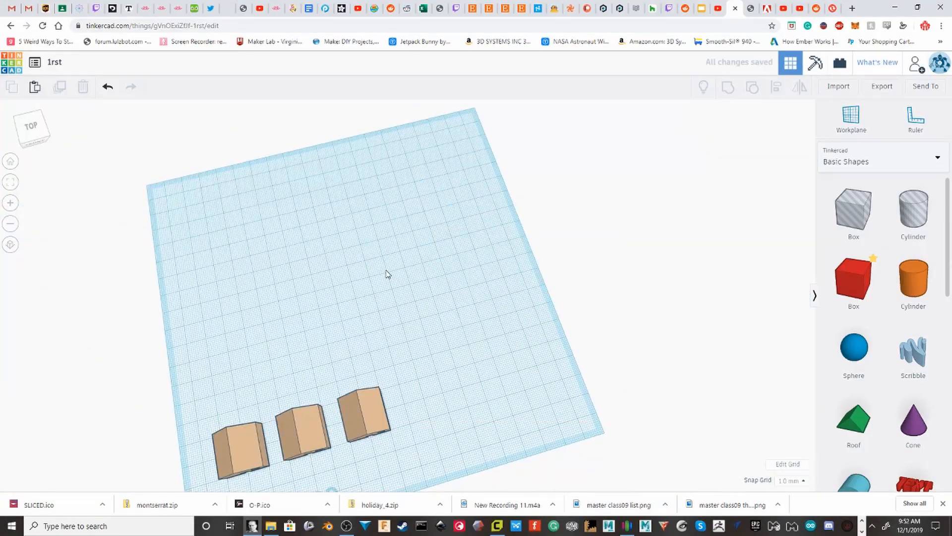